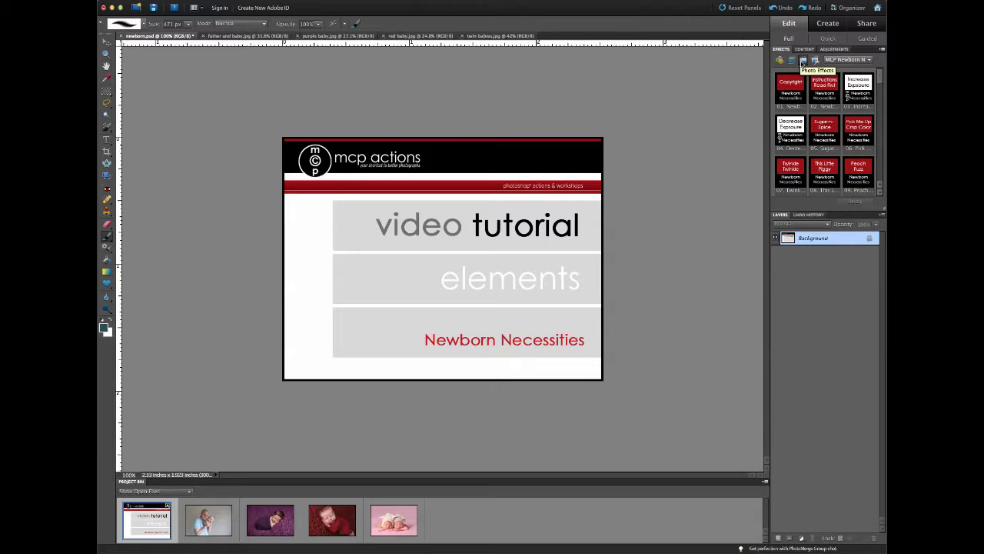
# Step: Show the MCP Newborn Necessities set of photo effects and look through its exposure, colour and black-and-white actions
pyautogui.click(861, 60)
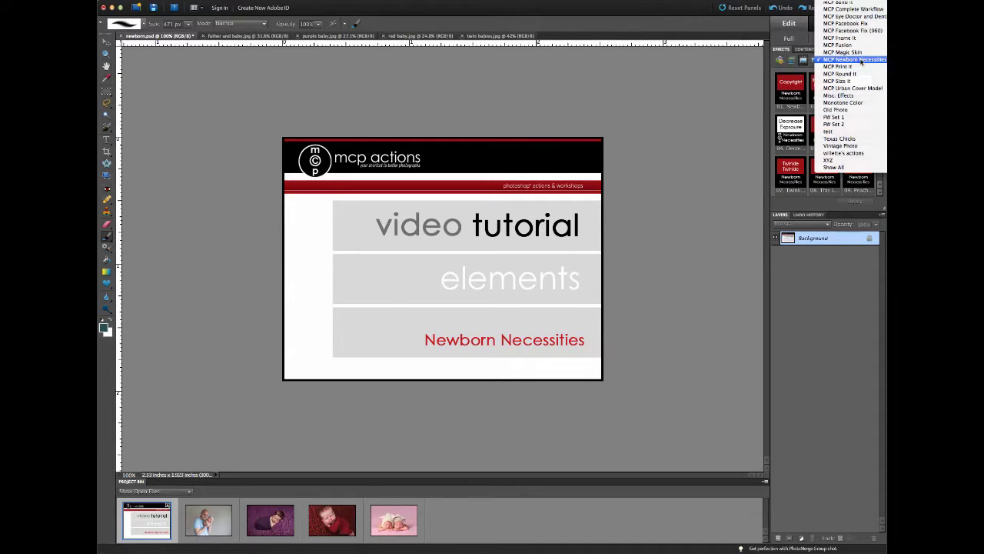
pyautogui.click(861, 60)
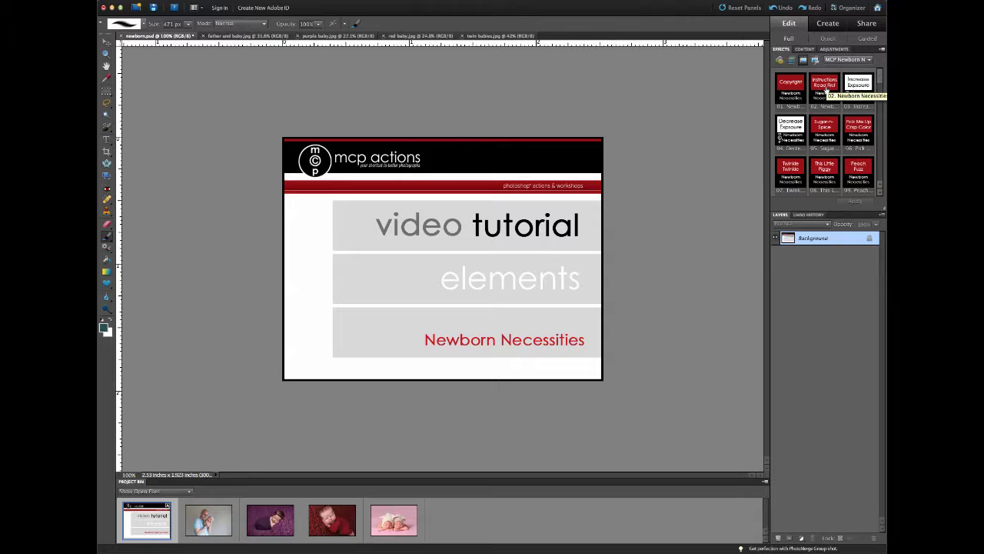
pyautogui.scroll(-2, 835, 170)
pyautogui.scroll(-1, 834, 171)
pyautogui.scroll(-4, 835, 170)
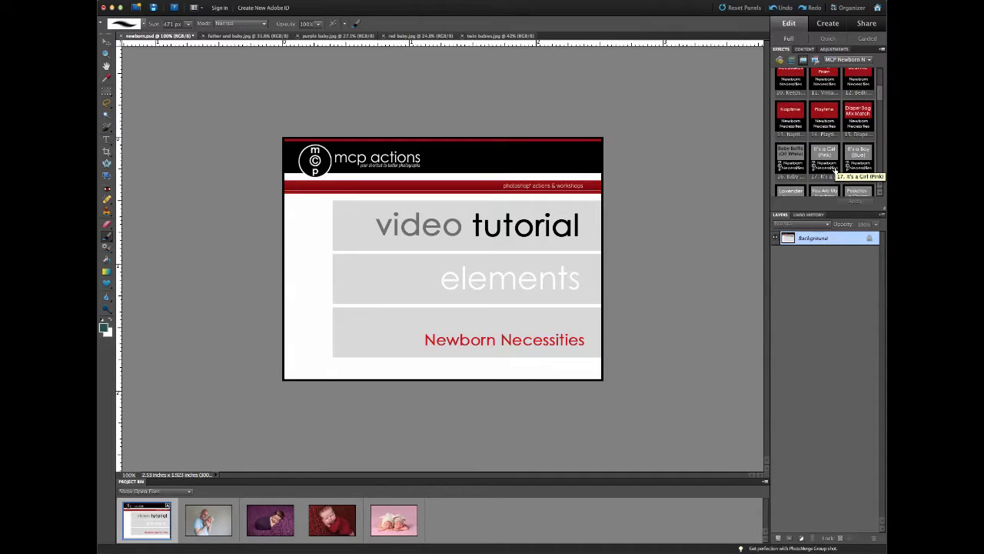
pyautogui.scroll(5, 835, 170)
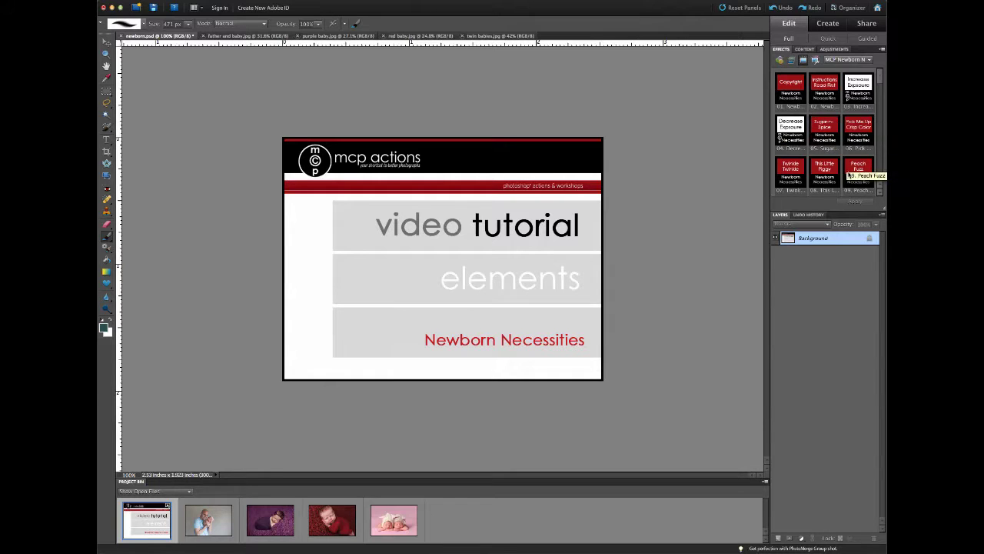
pyautogui.scroll(-5, 881, 198)
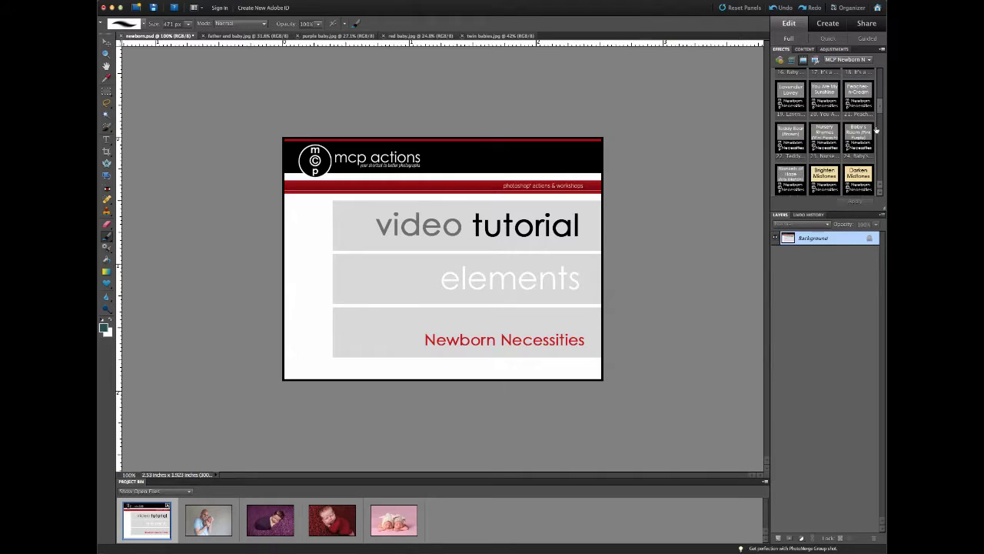
pyautogui.scroll(2, 883, 108)
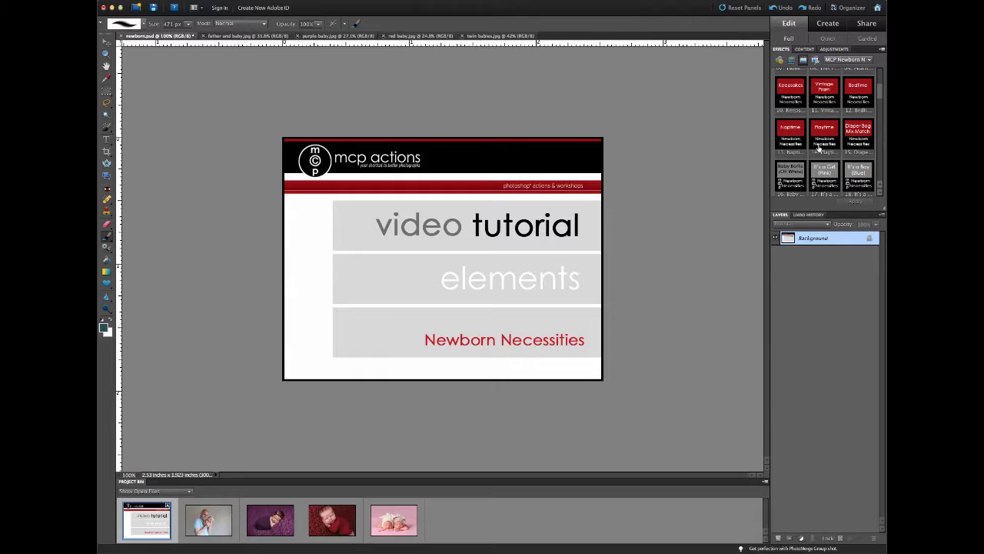
pyautogui.scroll(-3, 881, 197)
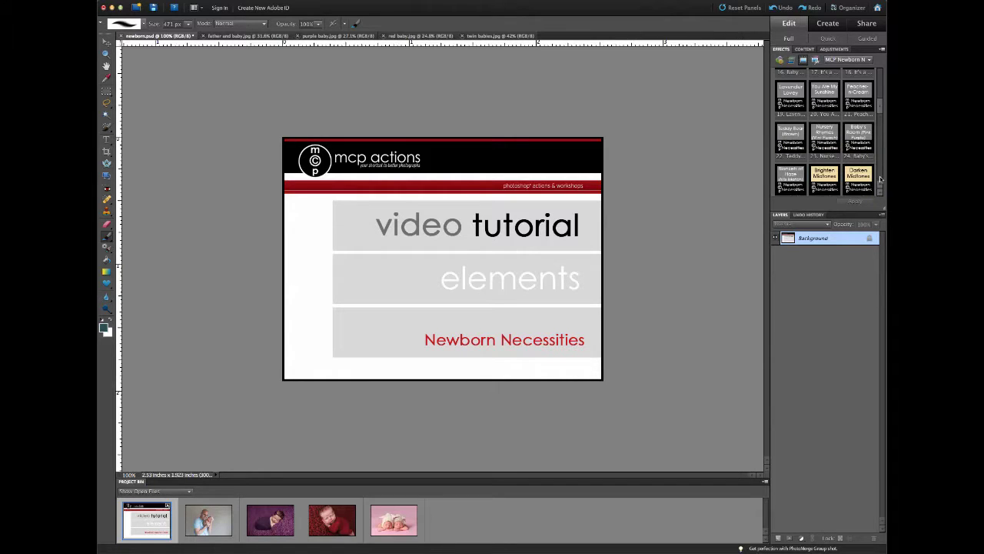
# Step: Look through the rest of the Newborn Necessities set, from the midtone and skin-fix actions to the vignettes, backdrops and sharpening
pyautogui.scroll(-1, 881, 179)
pyautogui.scroll(-3, 808, 113)
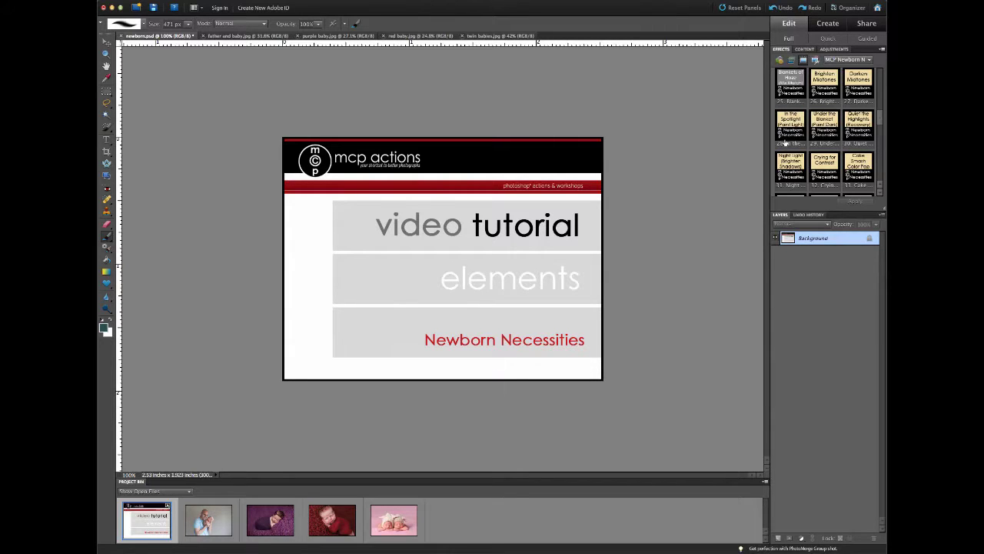
pyautogui.scroll(-2, 856, 160)
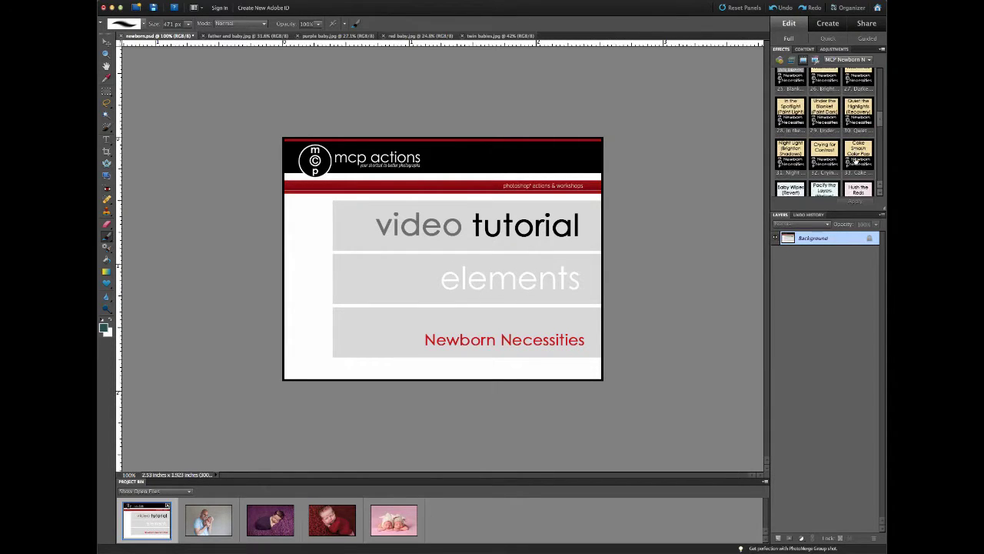
pyautogui.scroll(-2, 856, 159)
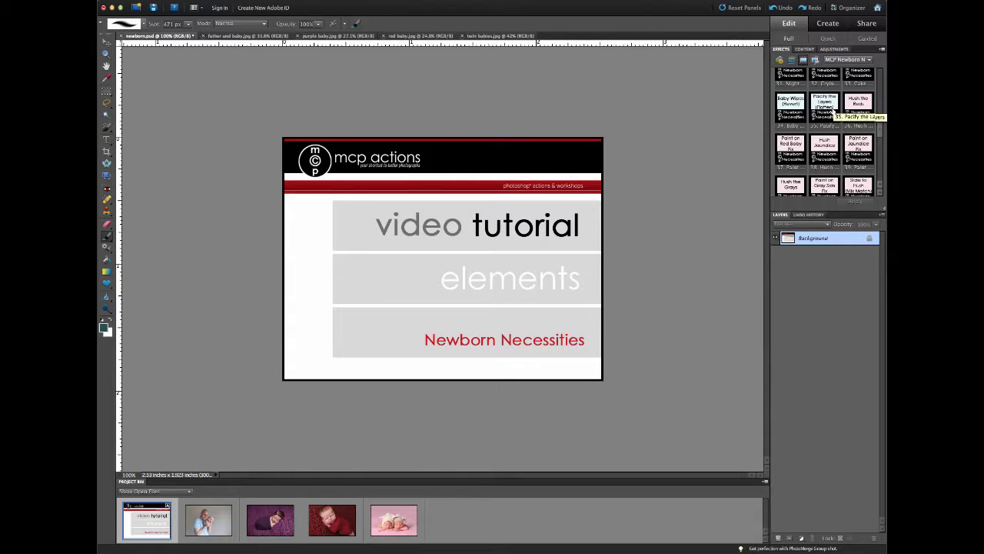
pyautogui.scroll(-1, 781, 186)
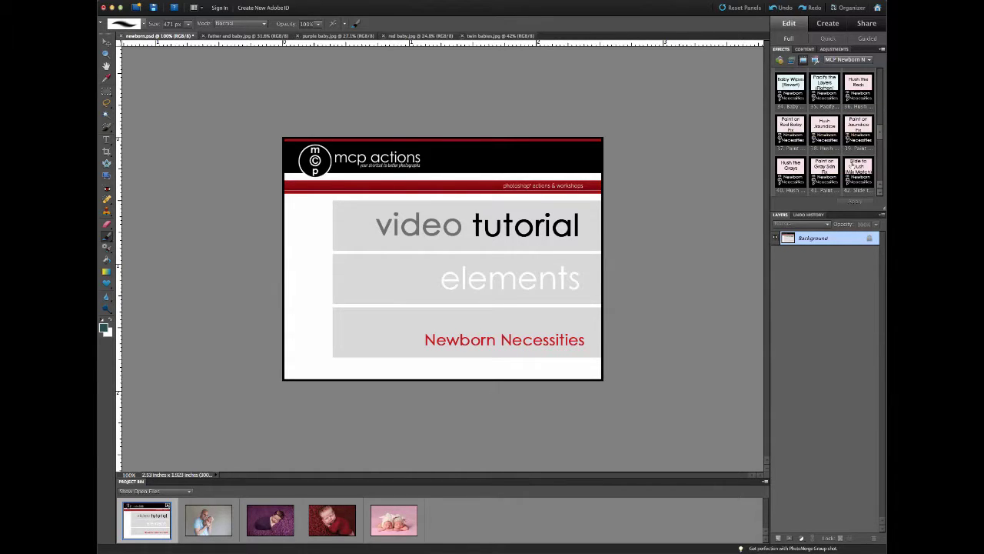
pyautogui.scroll(-2, 786, 93)
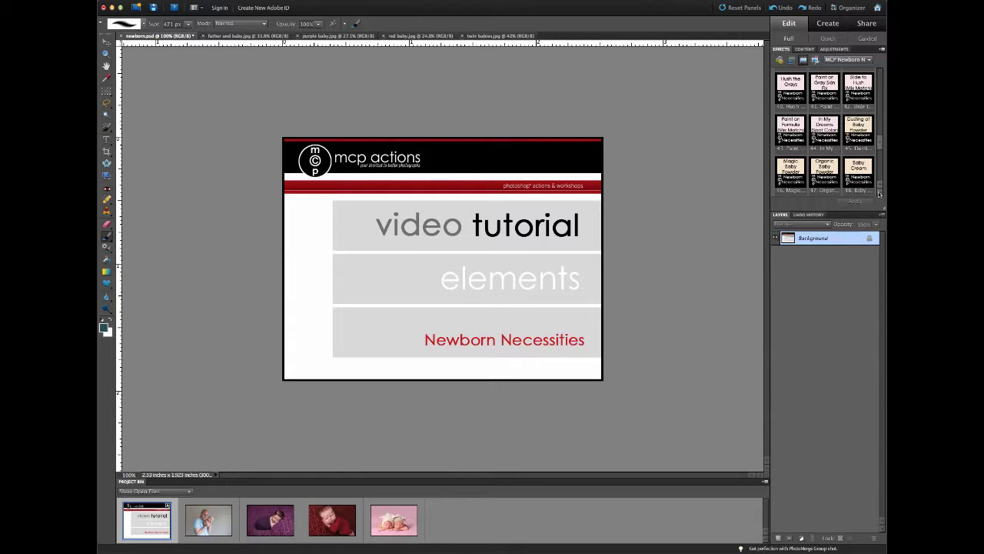
pyautogui.scroll(-4, 879, 194)
pyautogui.scroll(2, 838, 159)
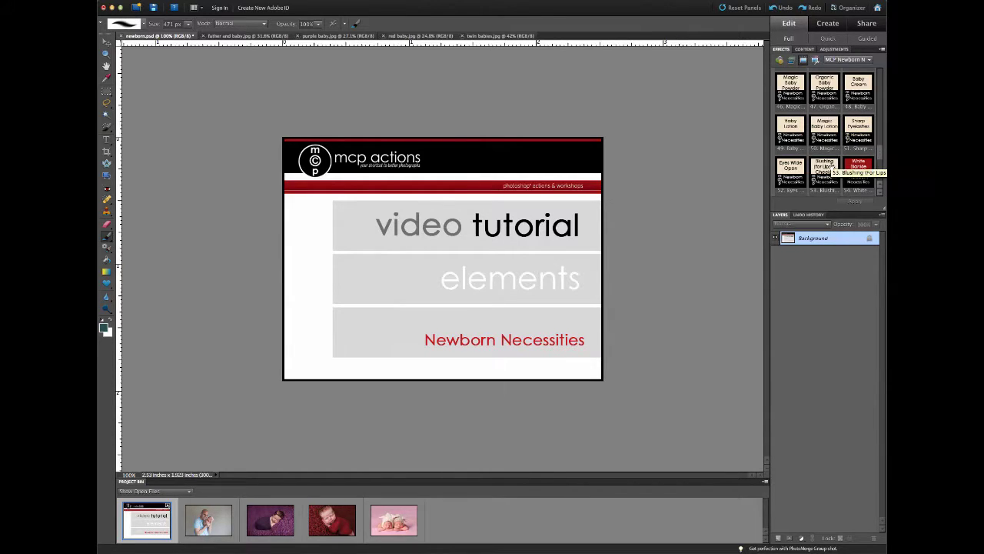
pyautogui.scroll(-3, 815, 177)
pyautogui.scroll(-1, 815, 177)
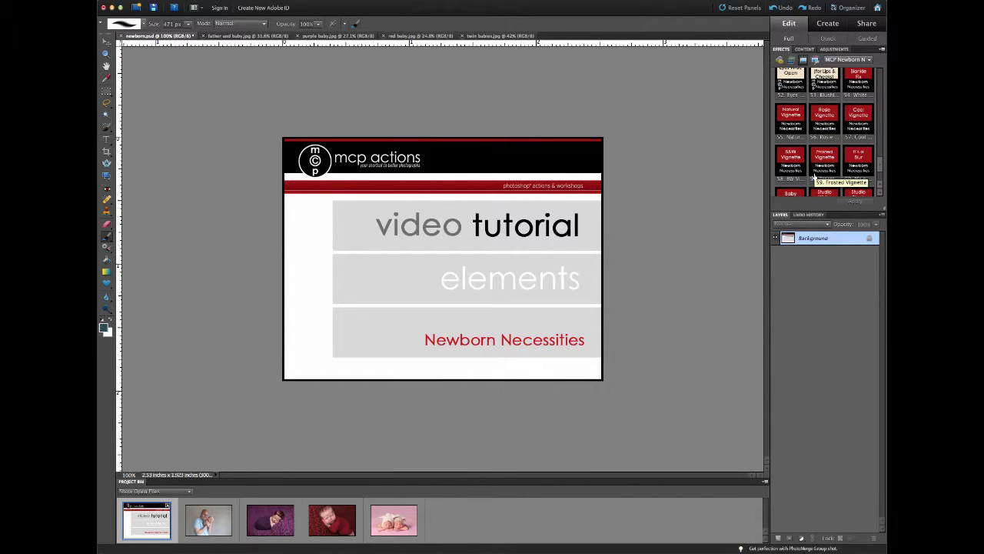
pyautogui.scroll(1, 838, 95)
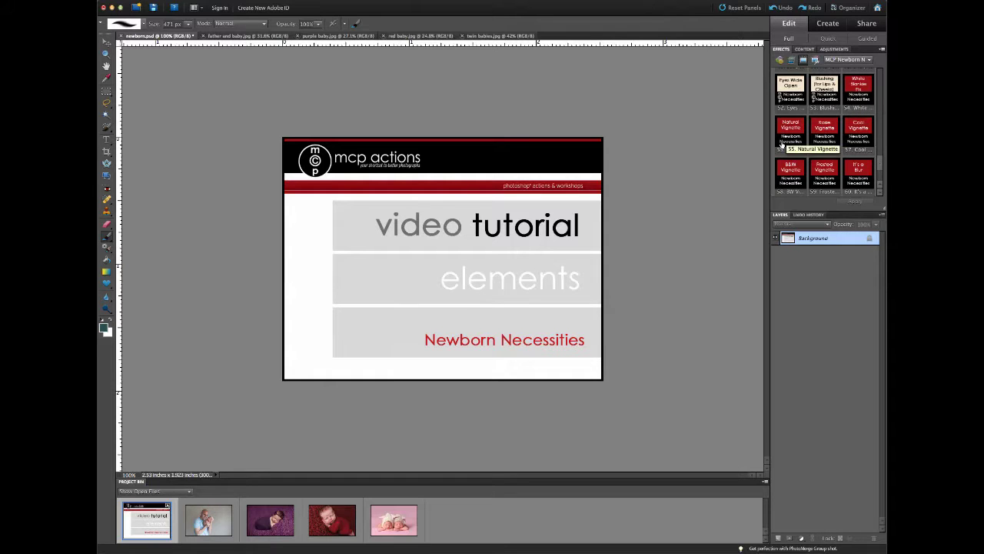
pyautogui.scroll(-3, 792, 163)
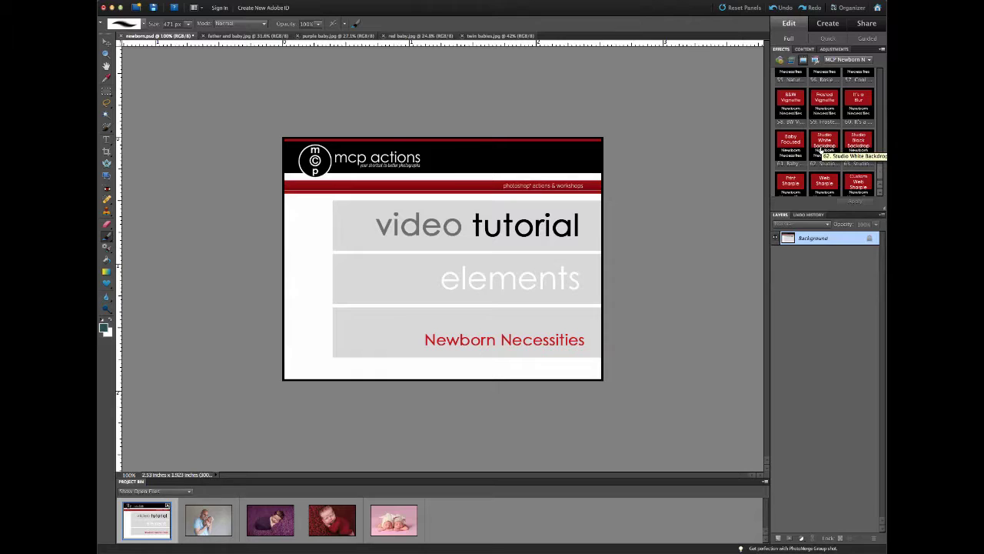
pyautogui.scroll(-1, 853, 149)
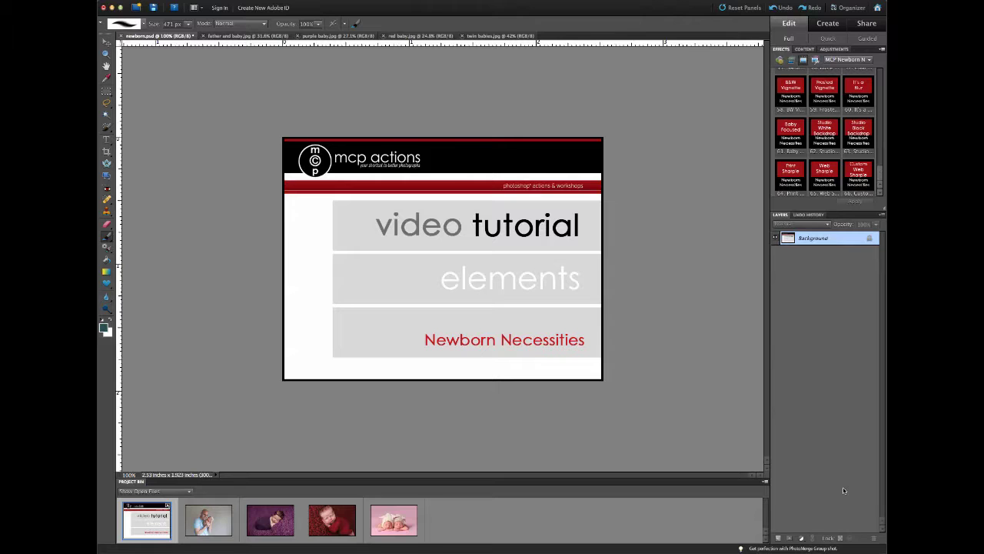
# Step: Switch to the father and baby.jpg photo and run the Diaper Bag Mix & Match action on it
pyautogui.click(208, 521)
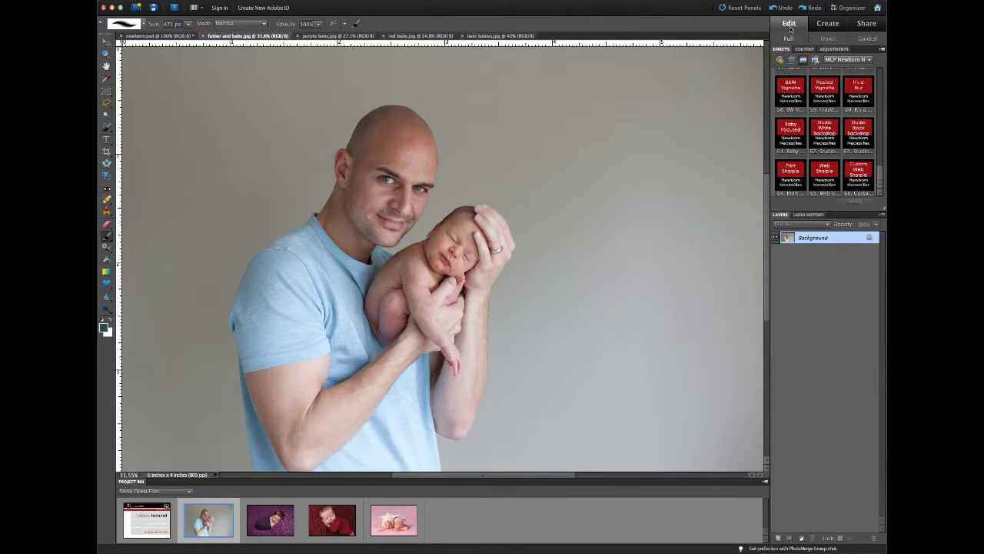
pyautogui.scroll(3, 820, 80)
pyautogui.scroll(3, 820, 80)
pyautogui.scroll(1, 820, 80)
pyautogui.moveTo(879, 144); pyautogui.dragTo(881, 77)
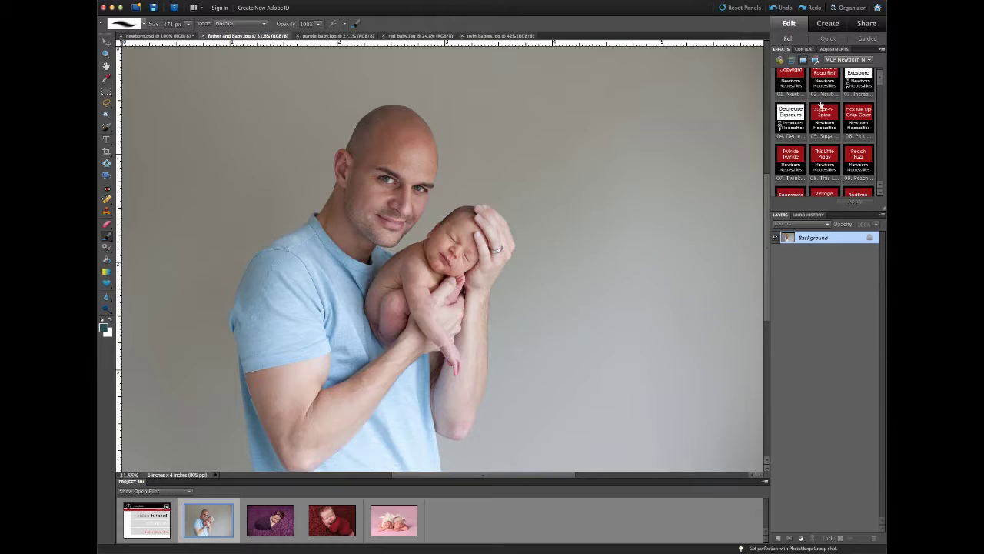
pyautogui.scroll(-1, 841, 164)
pyautogui.scroll(-3, 841, 164)
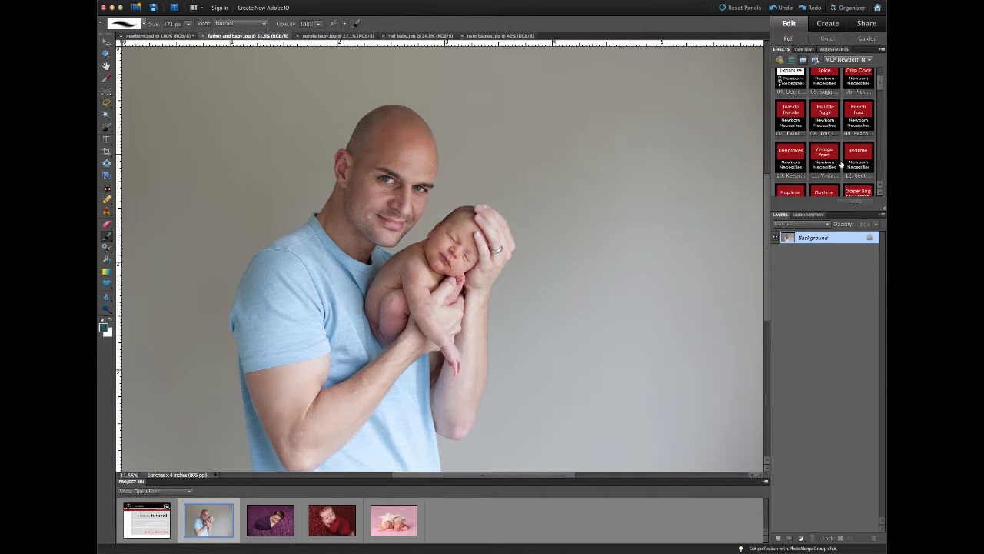
pyautogui.click(857, 154)
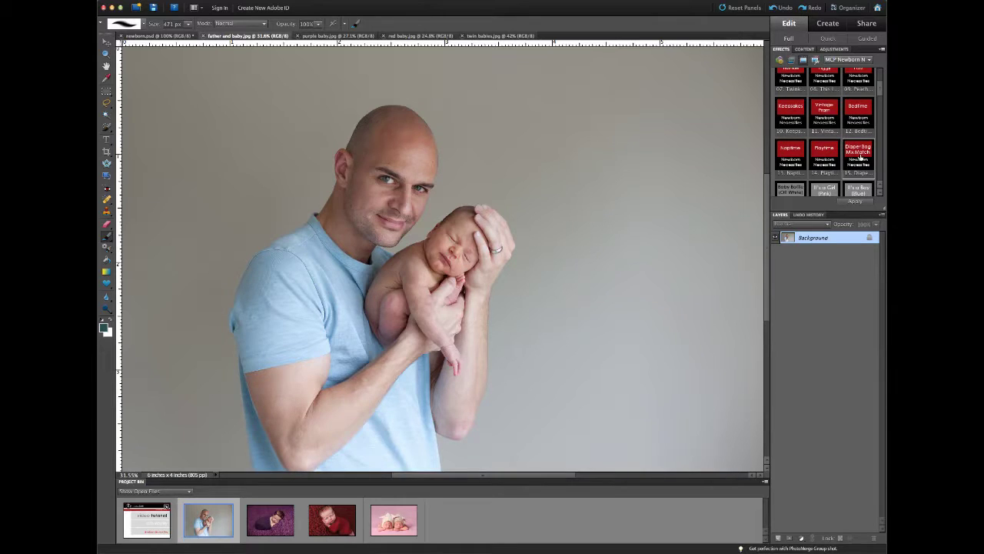
pyautogui.scroll(3, 858, 156)
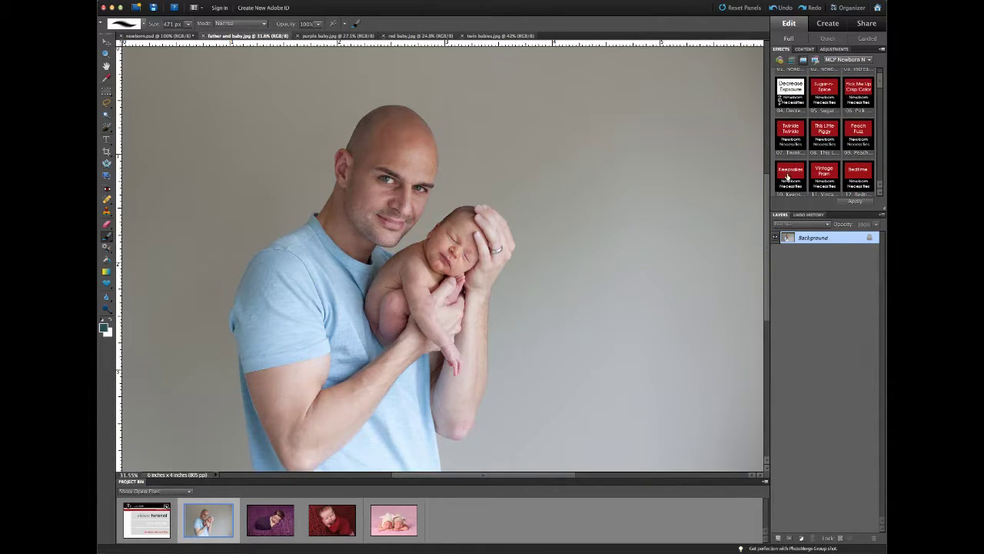
pyautogui.scroll(-1, 846, 173)
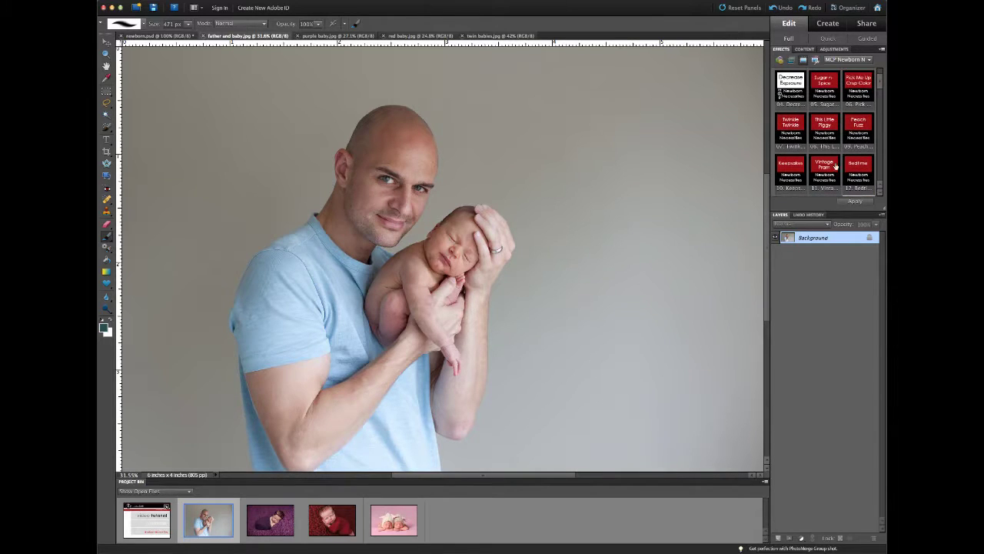
pyautogui.scroll(-2, 820, 88)
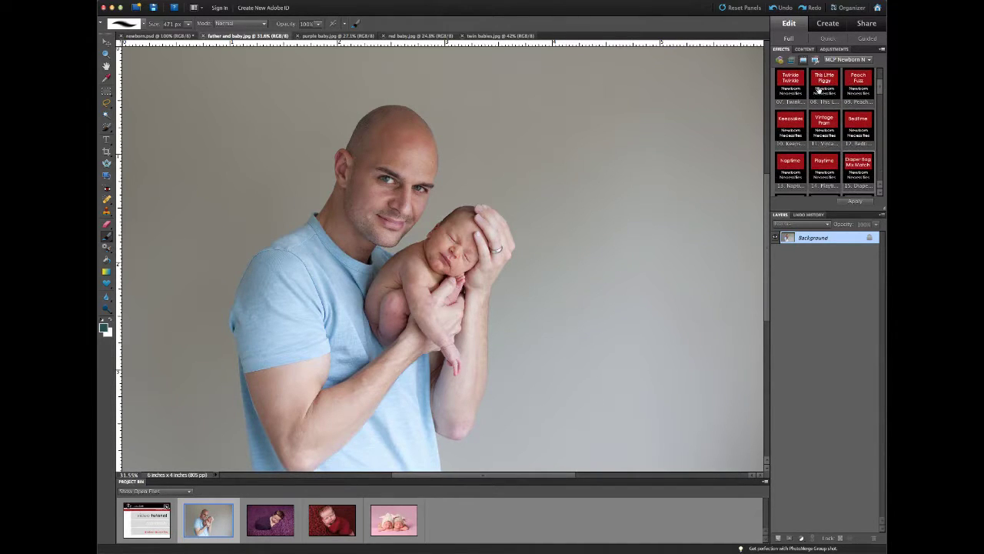
pyautogui.doubleClick(854, 171)
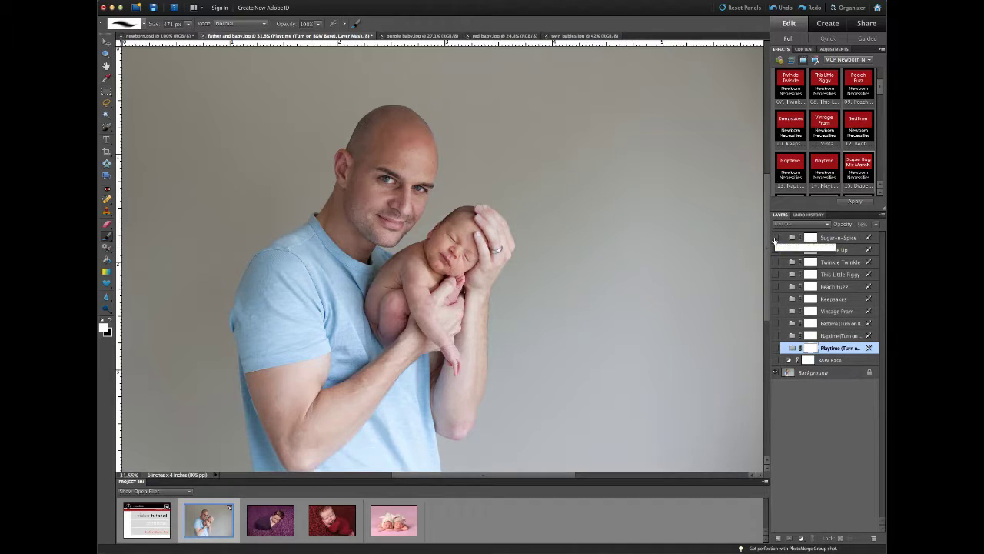
# Step: Turn on the Sugar-n-Spice and Twinkle Twinkle layer groups, and set Twinkle Twinkle's opacity to 15%
pyautogui.click(774, 240)
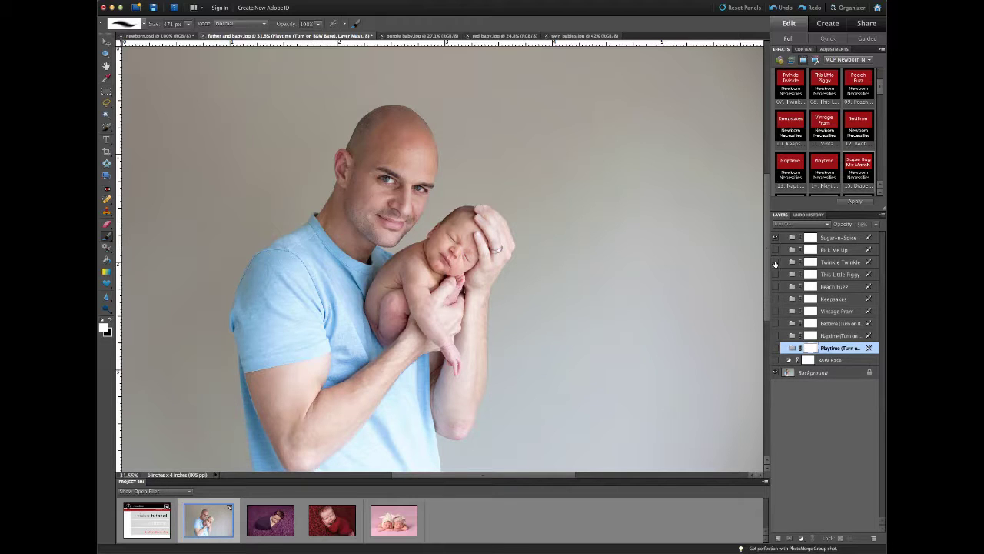
pyautogui.click(775, 263)
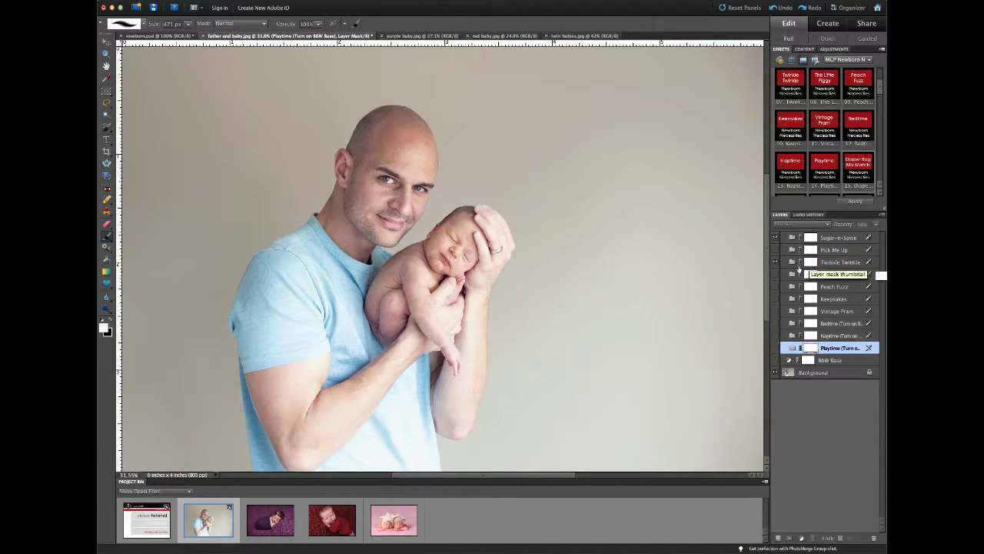
pyautogui.click(844, 266)
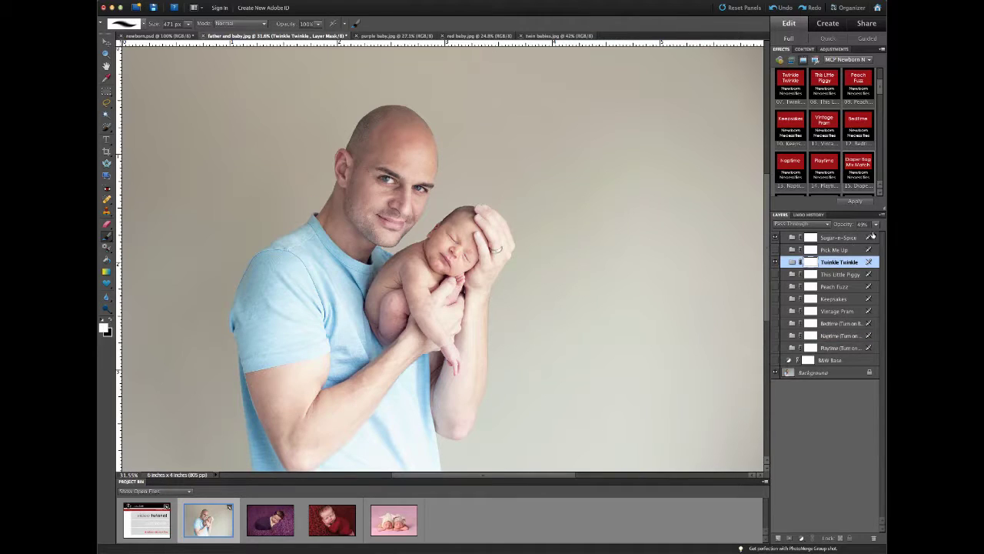
pyautogui.click(874, 225)
pyautogui.moveTo(870, 236); pyautogui.dragTo(873, 236)
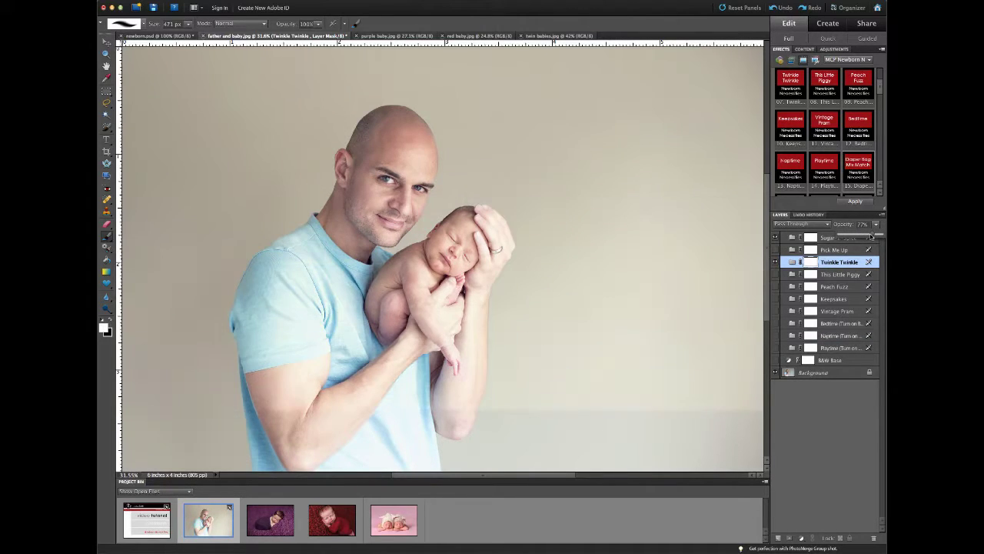
pyautogui.moveTo(851, 238); pyautogui.dragTo(846, 238)
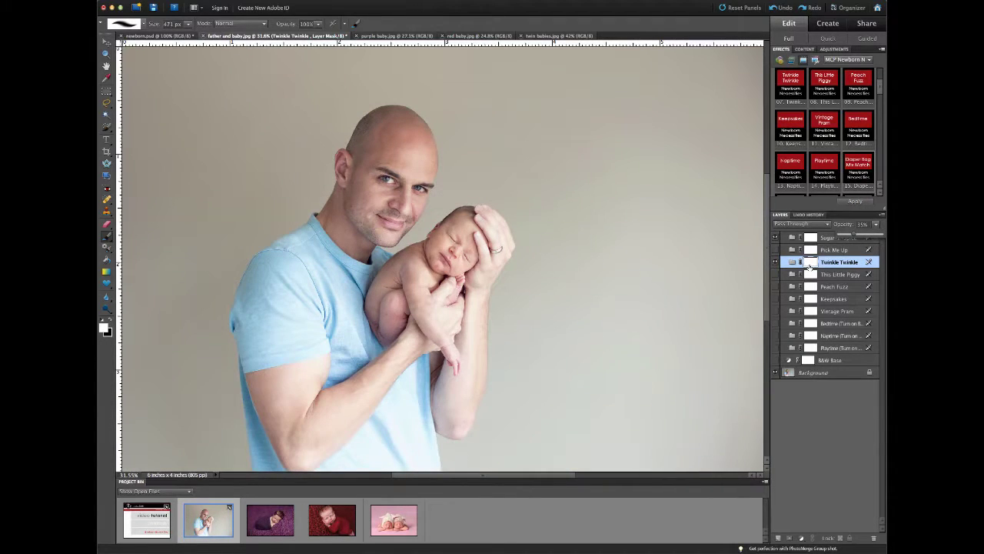
pyautogui.click(809, 265)
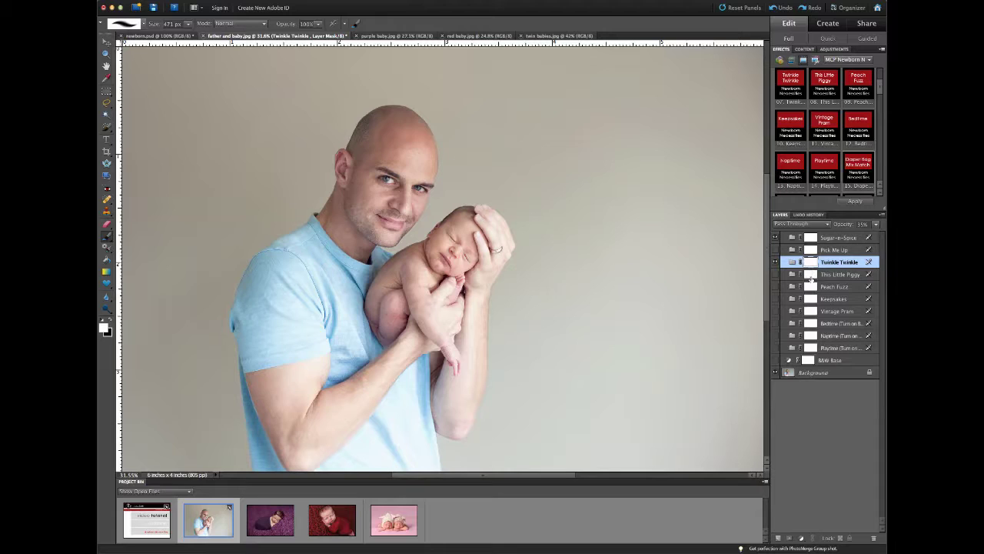
# Step: Hide the Sugar-n-Spice and Twinkle Twinkle groups and turn on the B&W Base layer
pyautogui.click(775, 237)
pyautogui.click(775, 262)
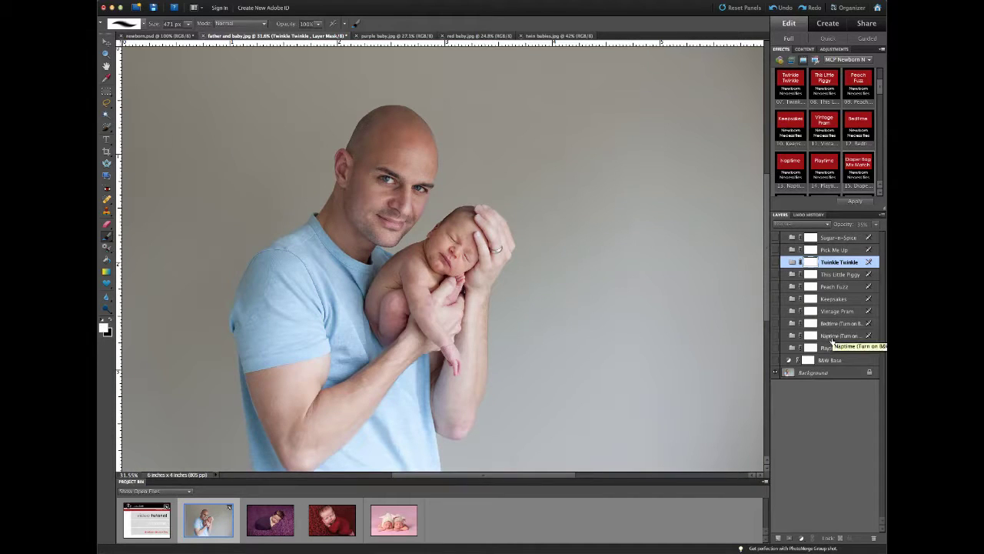
pyautogui.click(776, 360)
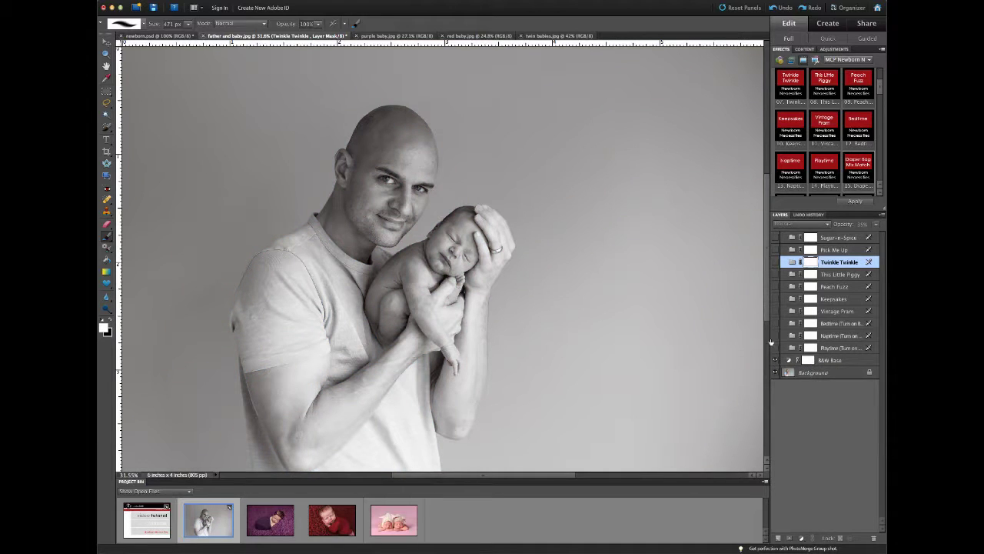
# Step: Preview the Playtime group over the black-and-white base, and turn on Naptime in its place
pyautogui.click(774, 347)
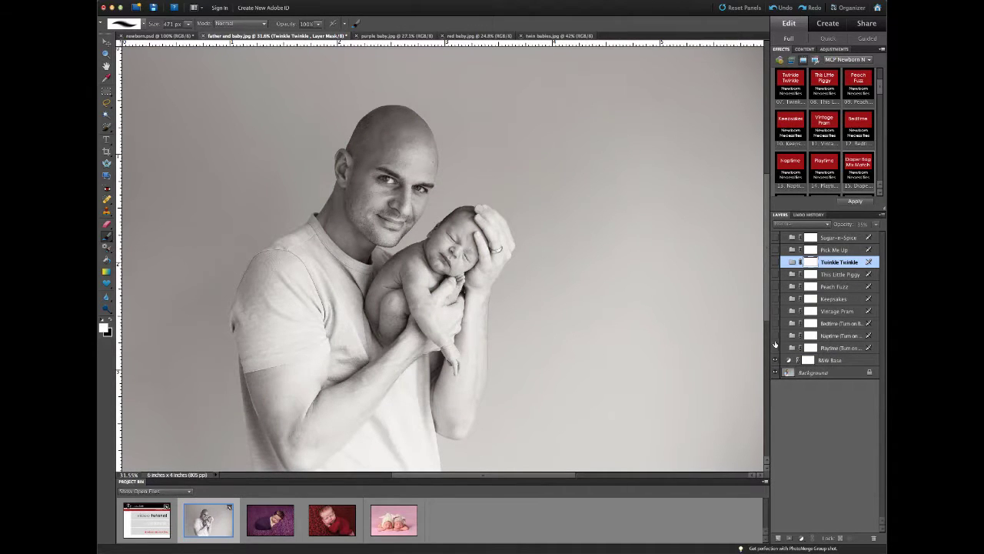
pyautogui.click(775, 347)
pyautogui.click(775, 347)
pyautogui.click(774, 343)
pyautogui.click(774, 338)
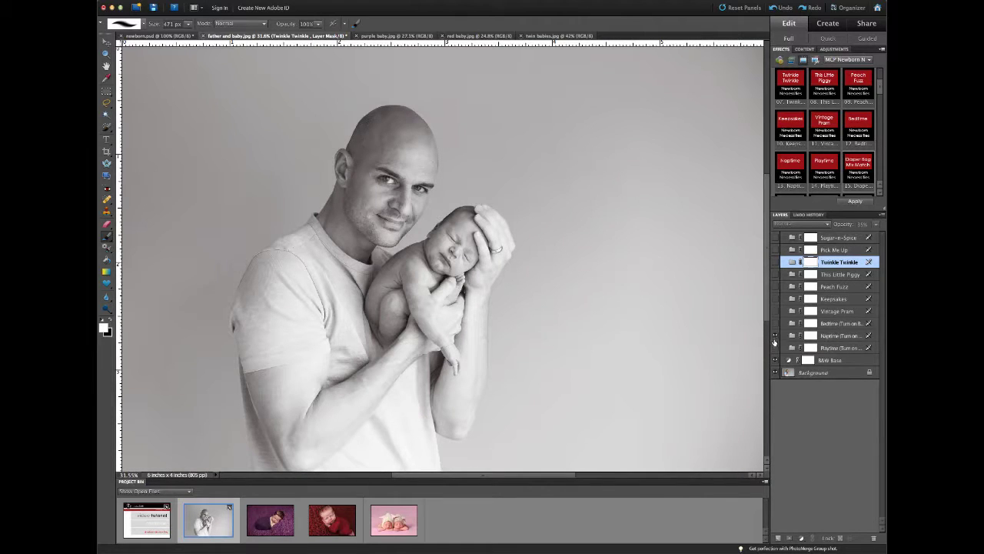
# Step: Hide the Naptime group, show Playtime in its place, and select the Vintage Pram group
pyautogui.click(775, 347)
pyautogui.click(774, 348)
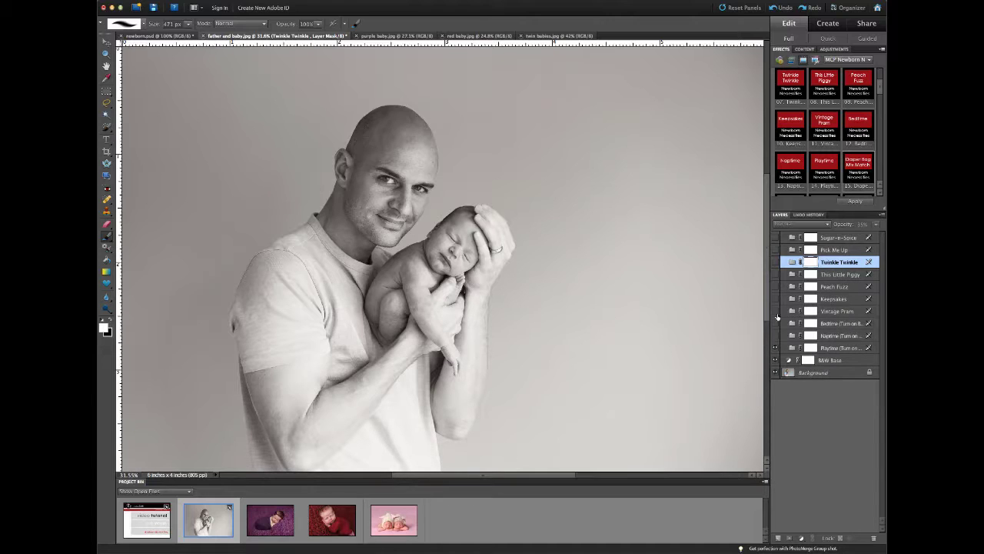
pyautogui.click(826, 314)
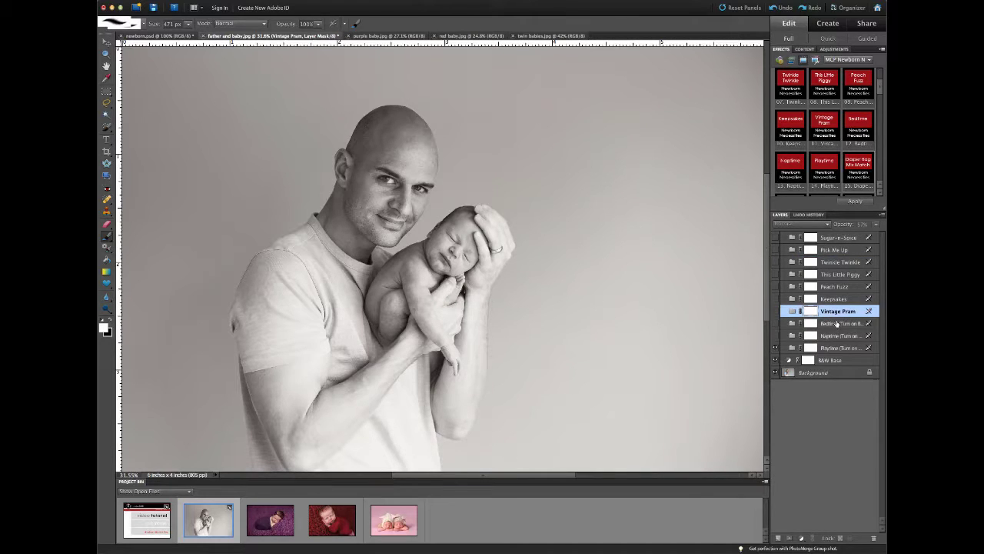
# Step: Switch to the twin babies.jpg photo and run the Bedtime action on it
pyautogui.click(390, 524)
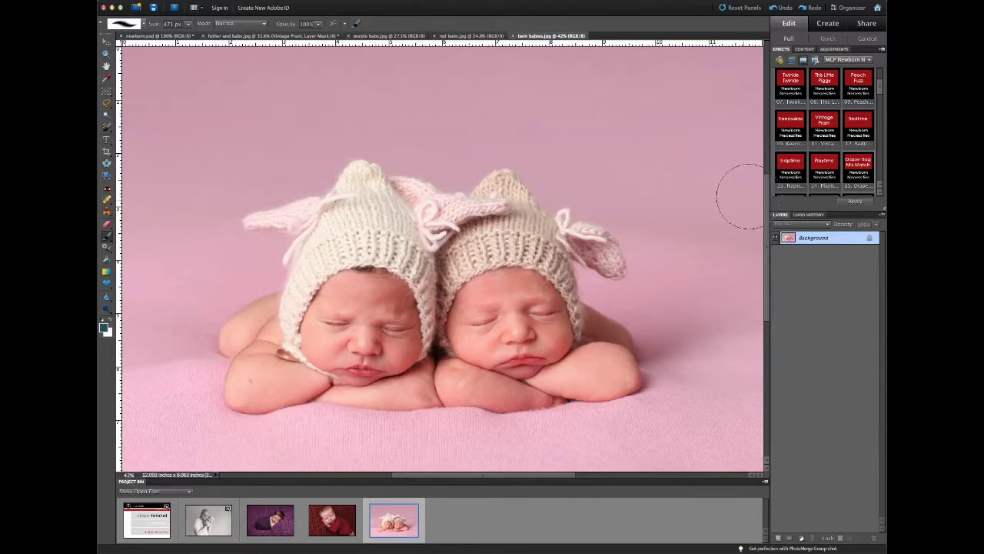
pyautogui.doubleClick(859, 129)
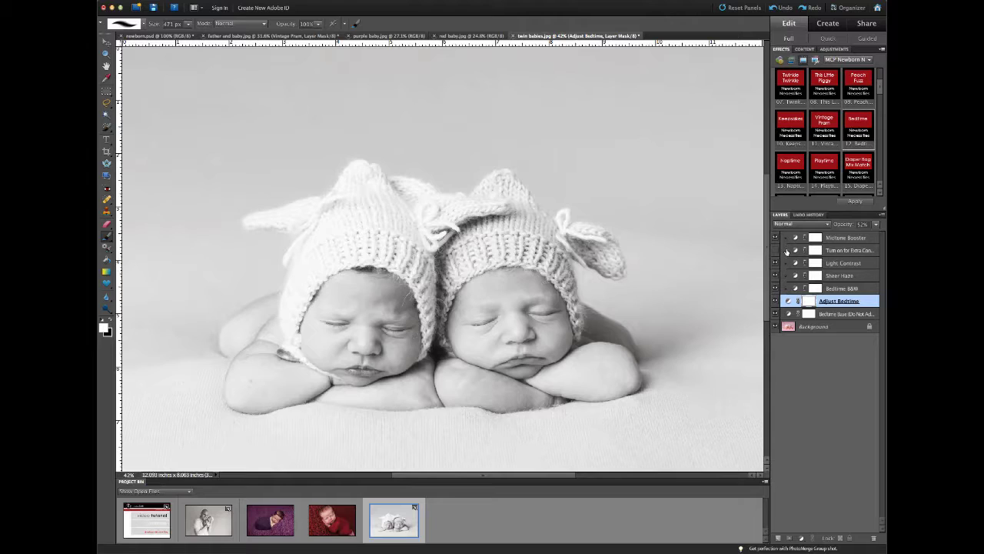
# Step: Compare the image with and without the Adjust Bedtime layer, and set that layer's opacity to about 58%
pyautogui.click(775, 302)
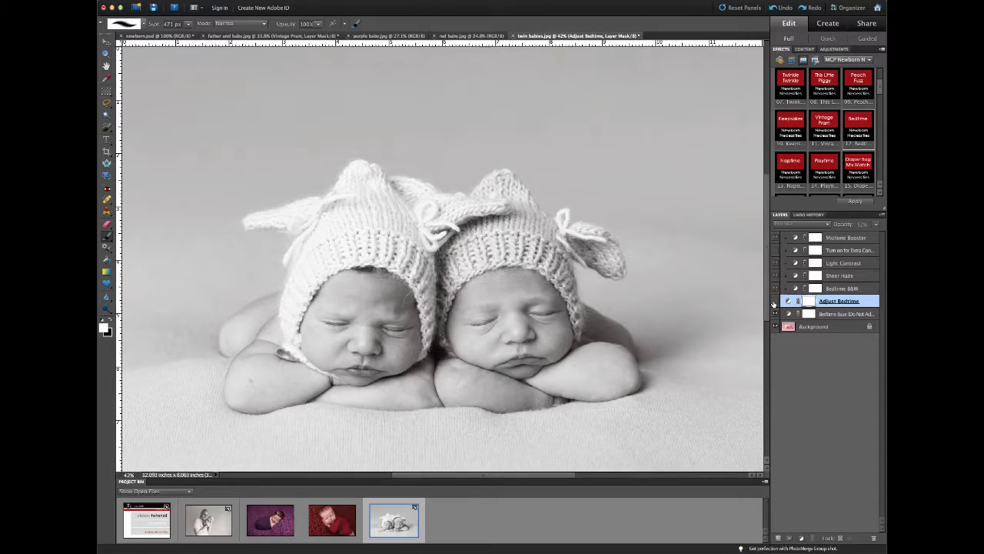
pyautogui.click(775, 302)
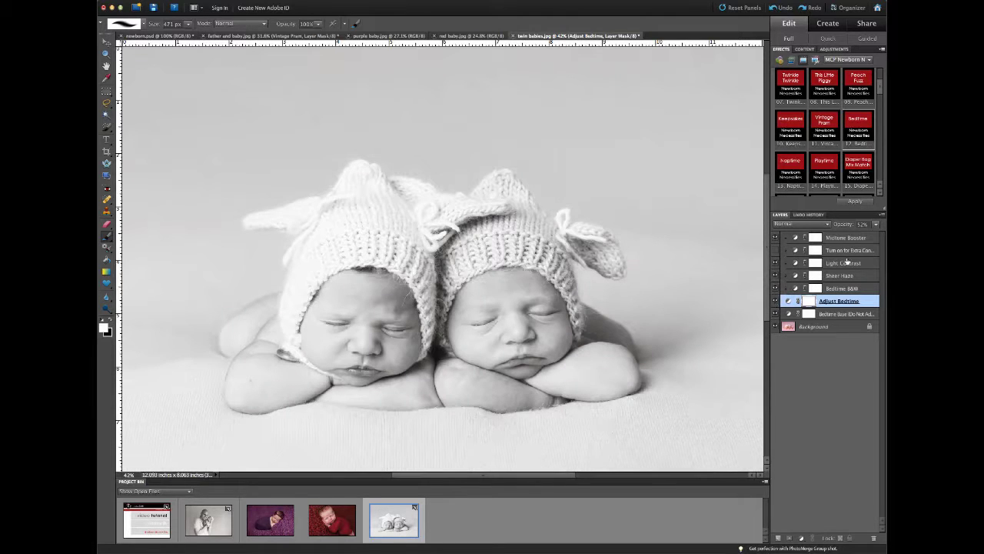
pyautogui.click(875, 225)
pyautogui.click(877, 238)
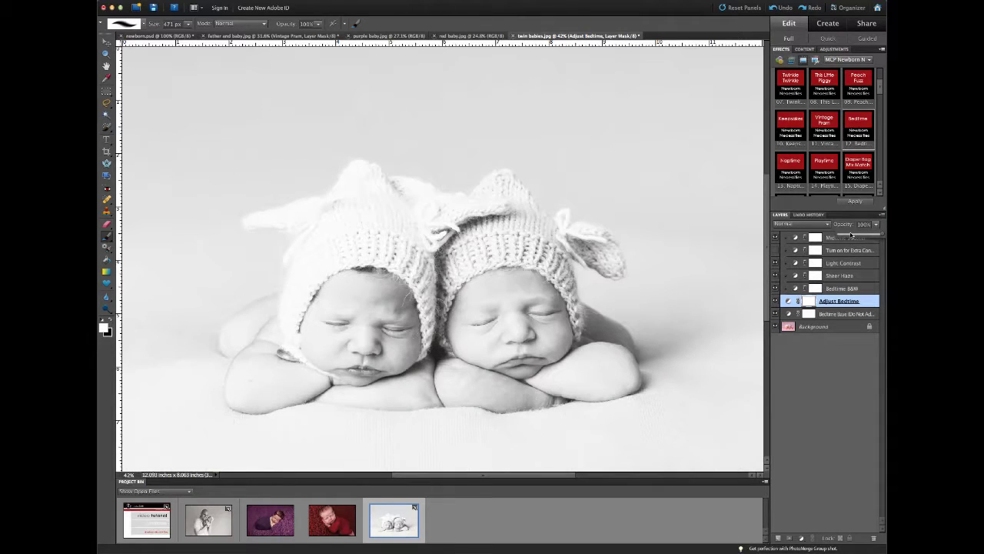
pyautogui.click(850, 234)
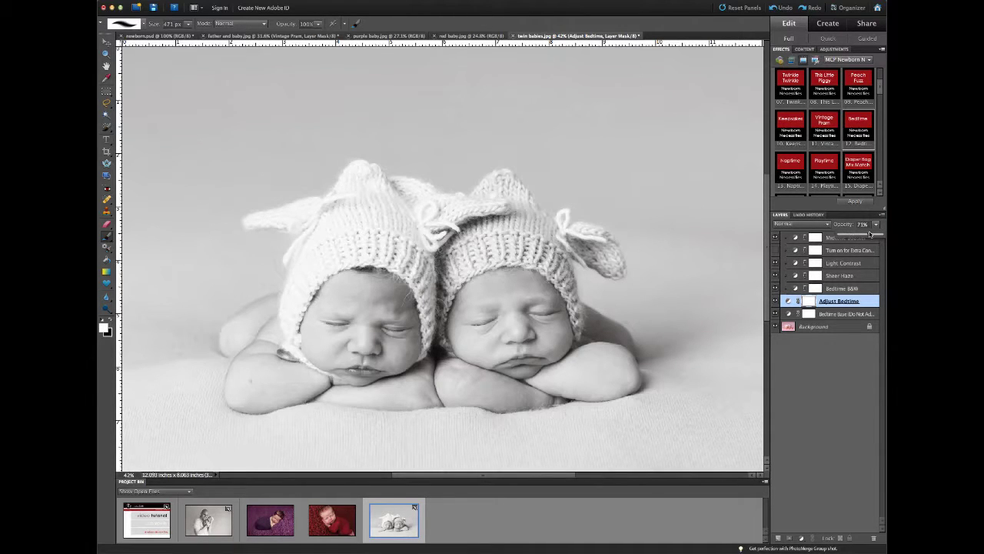
pyautogui.click(868, 234)
pyautogui.click(865, 234)
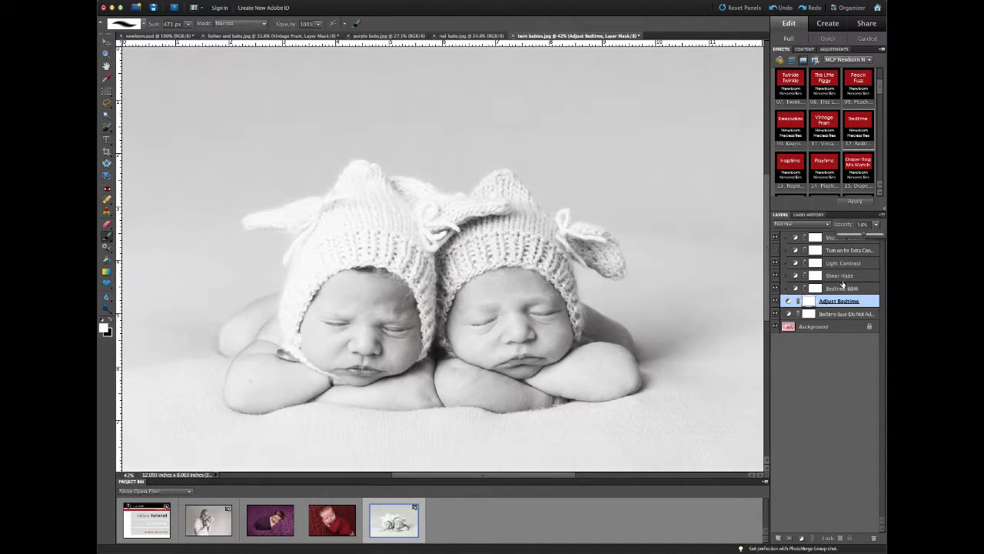
# Step: Preview the Midtone Booster layer's effect, and paint black on its mask over both babies' faces
pyautogui.click(850, 240)
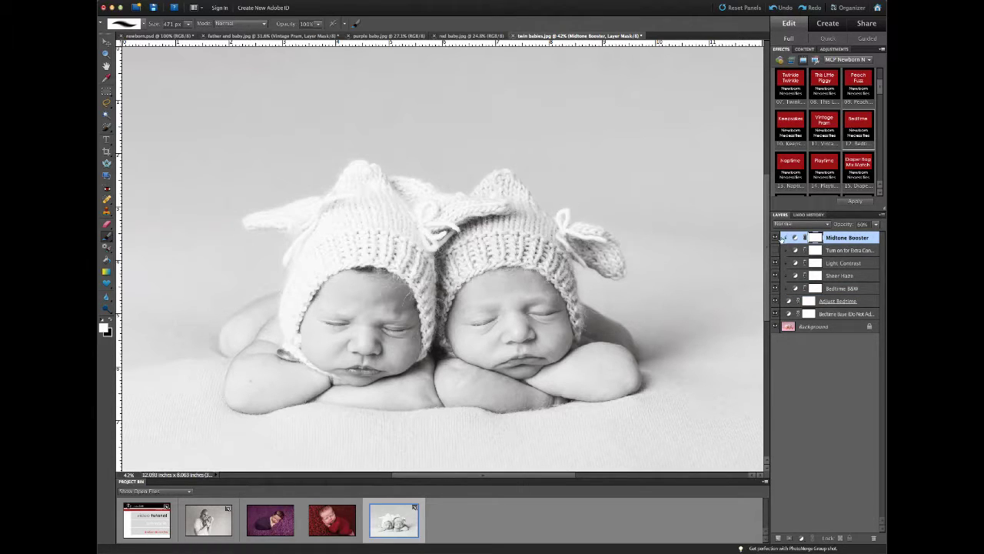
pyautogui.click(775, 239)
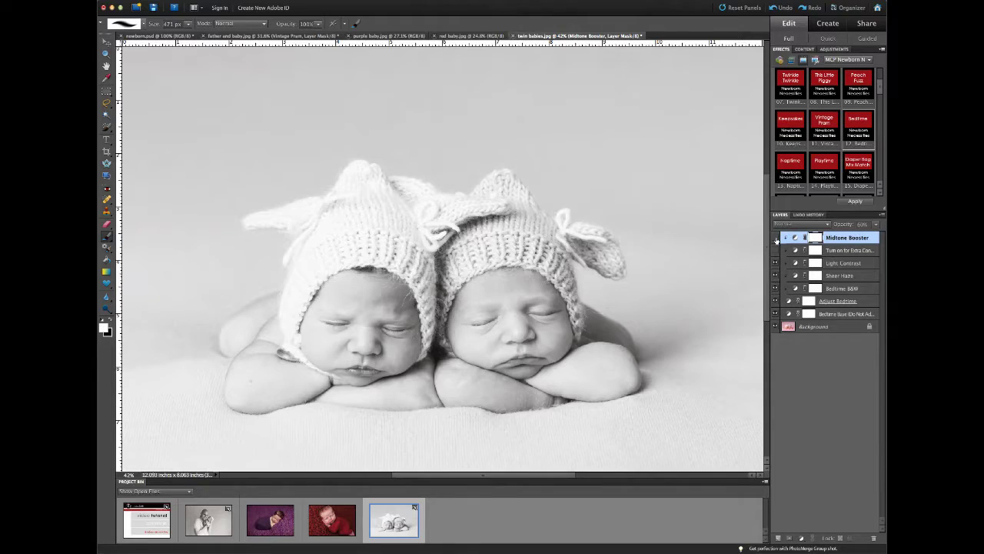
pyautogui.click(775, 239)
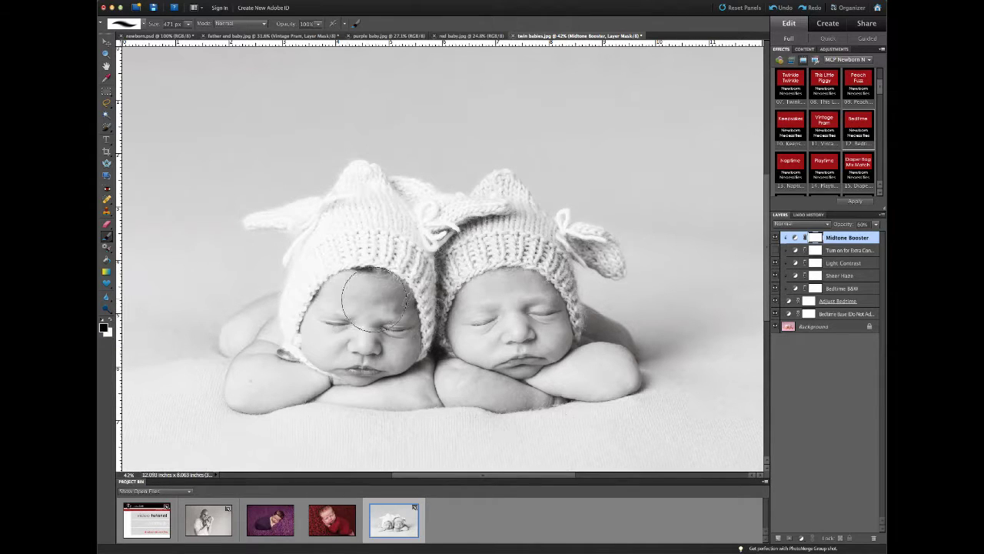
pyautogui.moveTo(353, 317)
pyautogui.mouseDown()
pyautogui.moveTo(325, 332)
pyautogui.moveTo(332, 347)
pyautogui.moveTo(368, 351)
pyautogui.moveTo(458, 332)
pyautogui.moveTo(515, 300)
pyautogui.moveTo(529, 338)
pyautogui.moveTo(511, 337)
pyautogui.moveTo(496, 325)
pyautogui.moveTo(585, 327)
pyautogui.mouseUp()
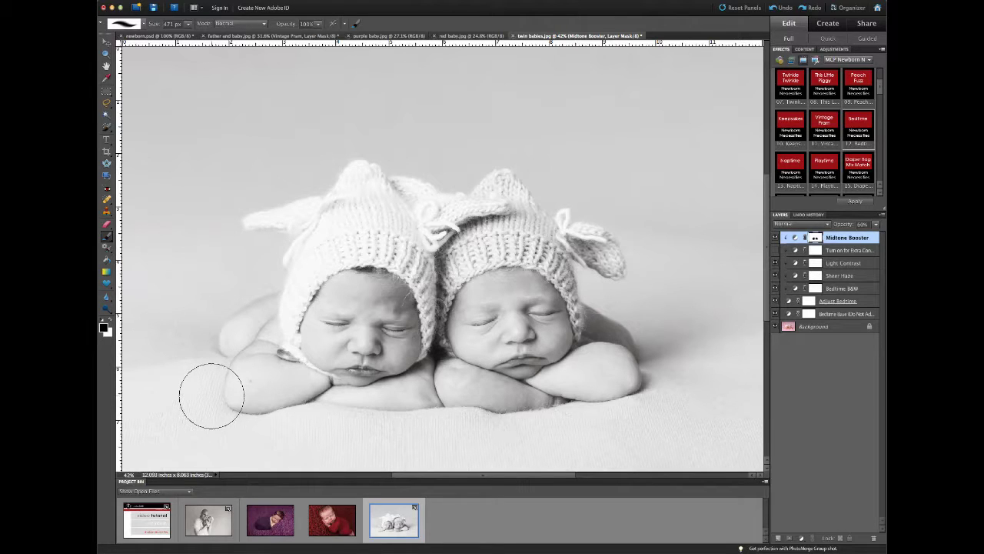
pyautogui.rightClick(825, 303)
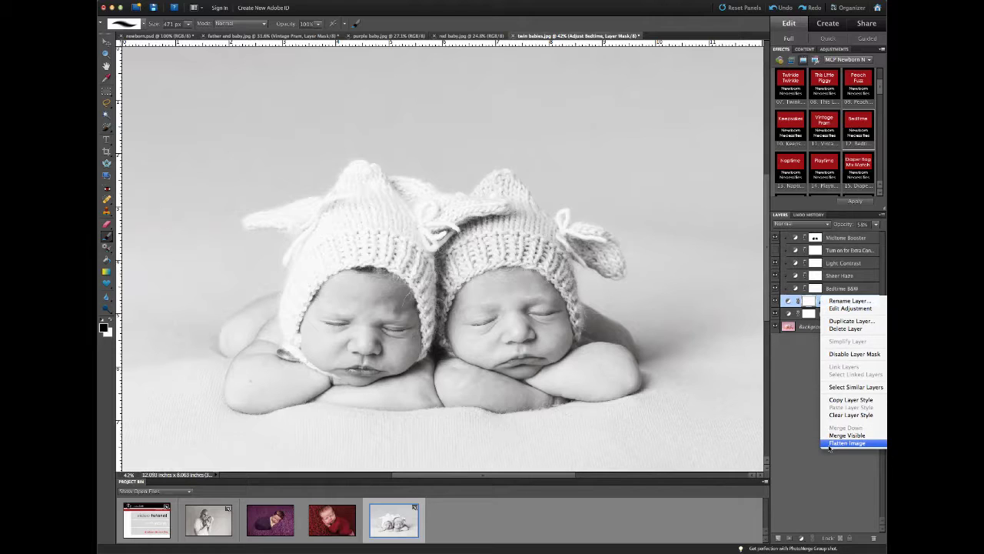
pyautogui.click(785, 405)
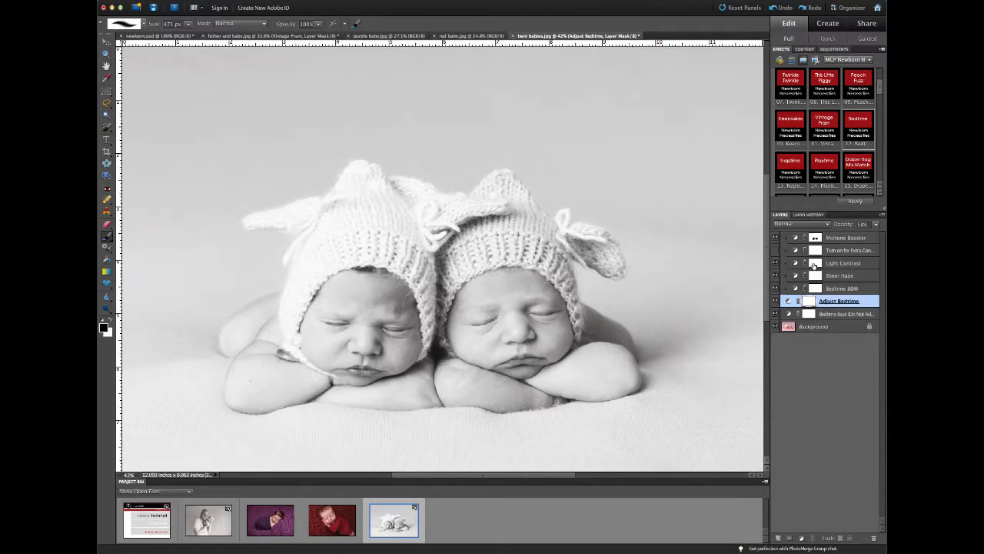
pyautogui.rightClick(790, 310)
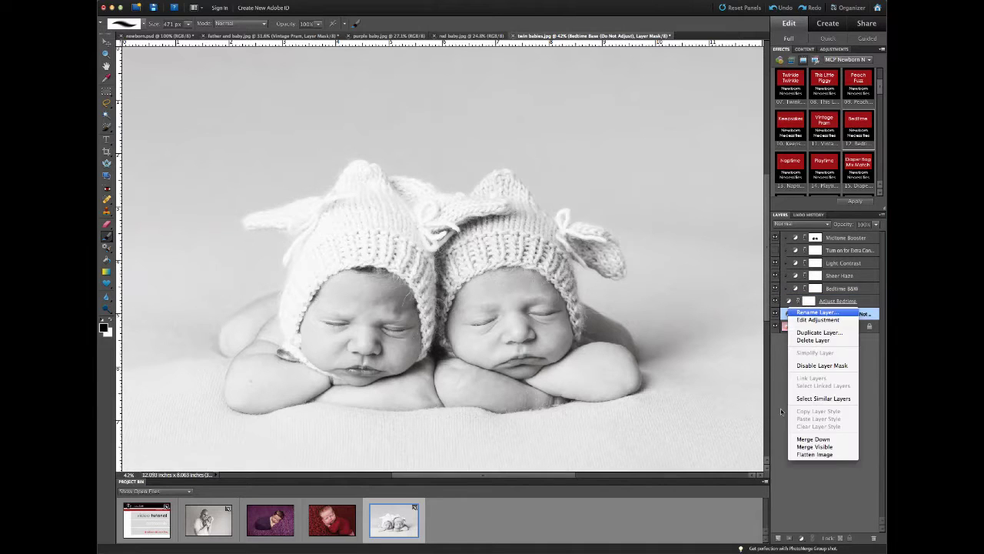
pyautogui.click(813, 366)
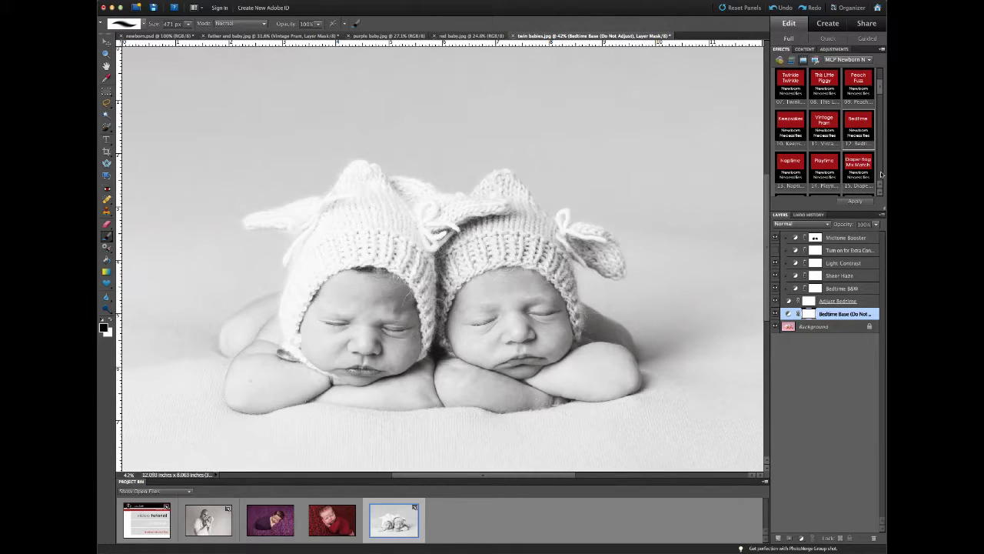
# Step: Run the Baby Lotion skin-smoothing action from the MCP Newborn Necessities set, continuing through its messages
pyautogui.scroll(-8, 876, 174)
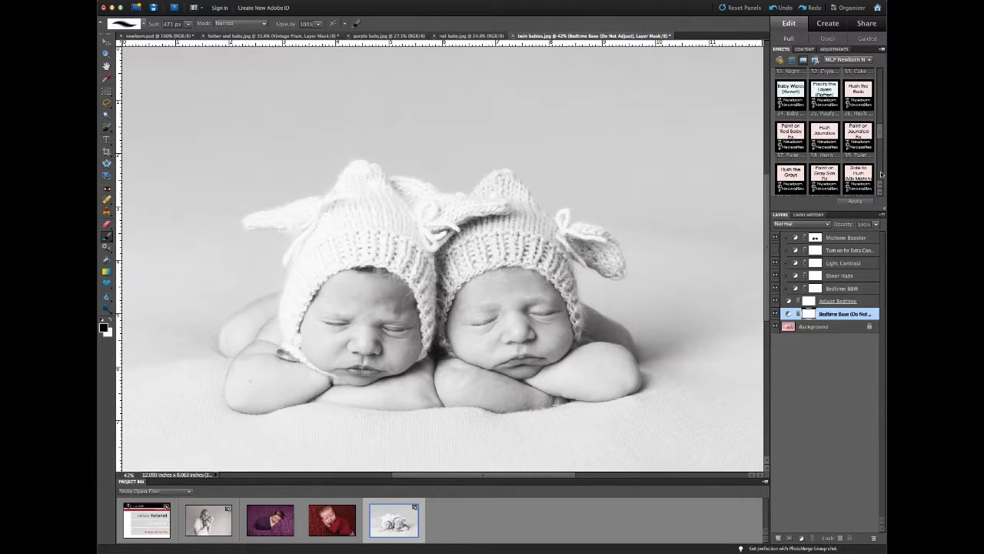
pyautogui.scroll(-3, 881, 175)
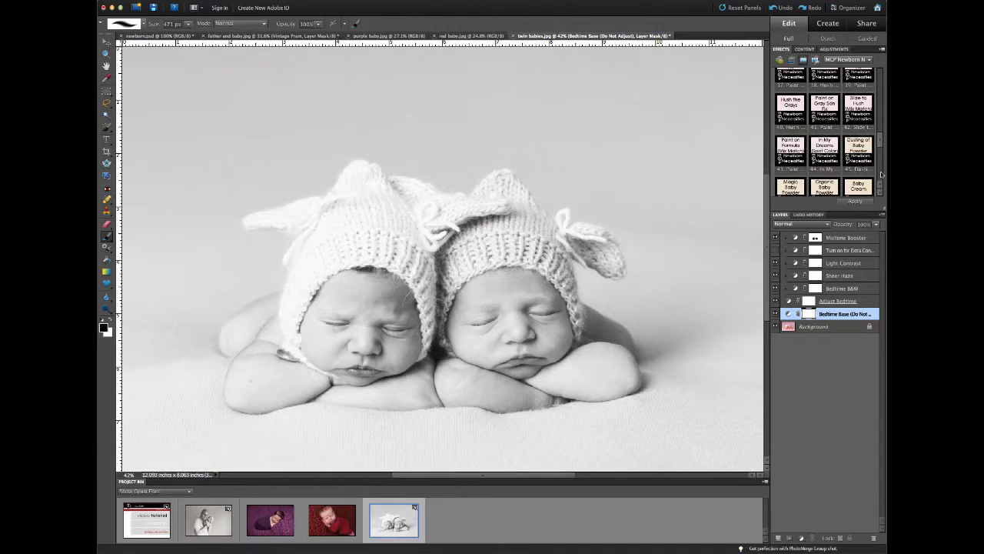
pyautogui.scroll(-1, 881, 174)
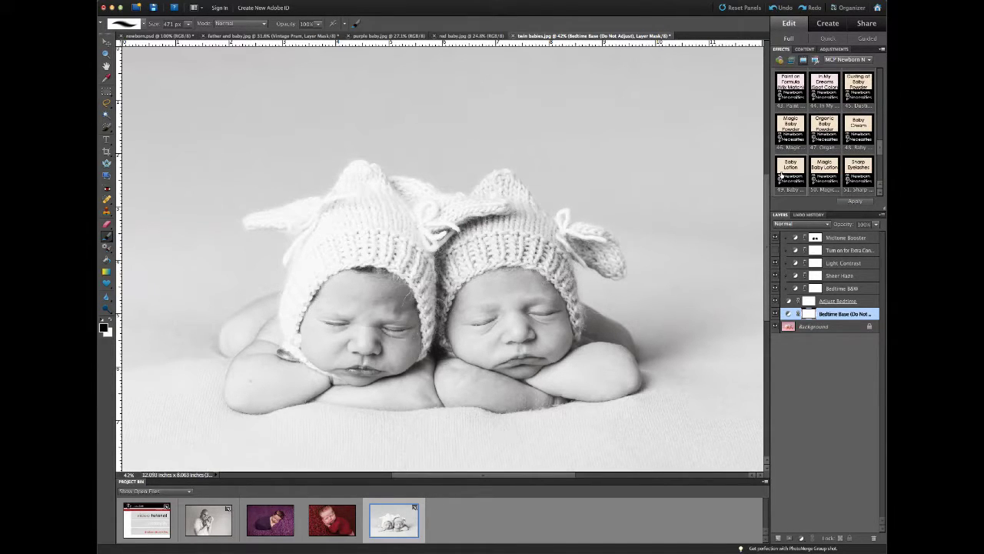
pyautogui.doubleClick(780, 175)
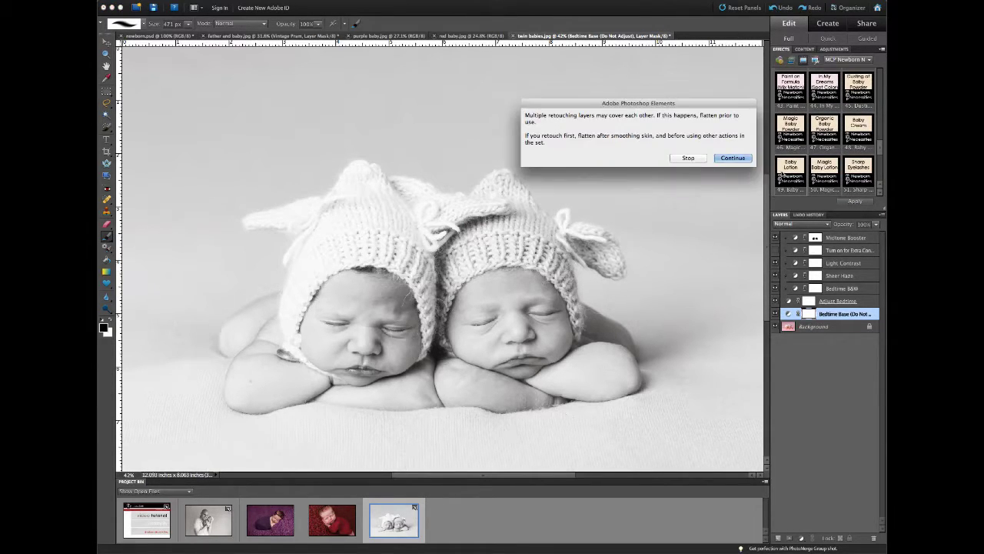
pyautogui.click(730, 159)
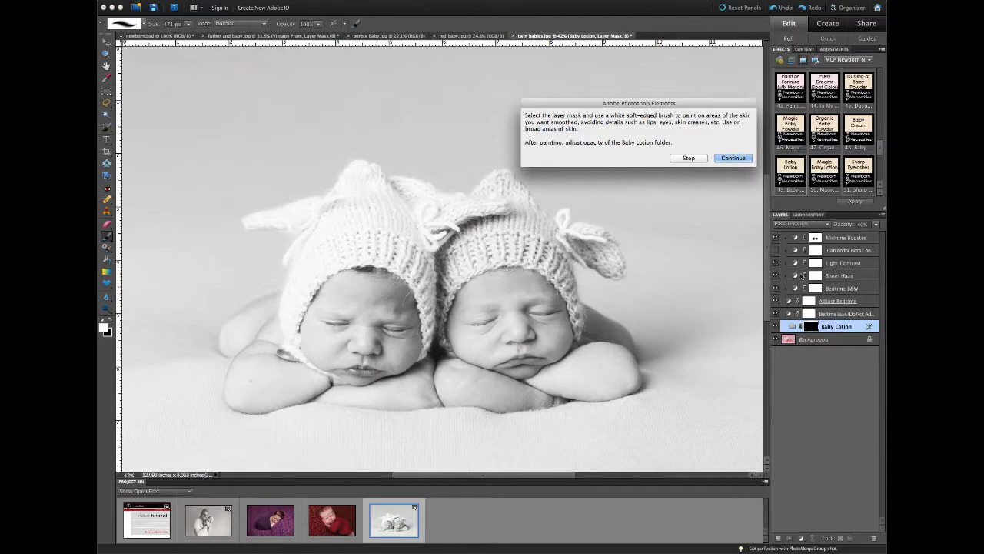
pyautogui.click(733, 157)
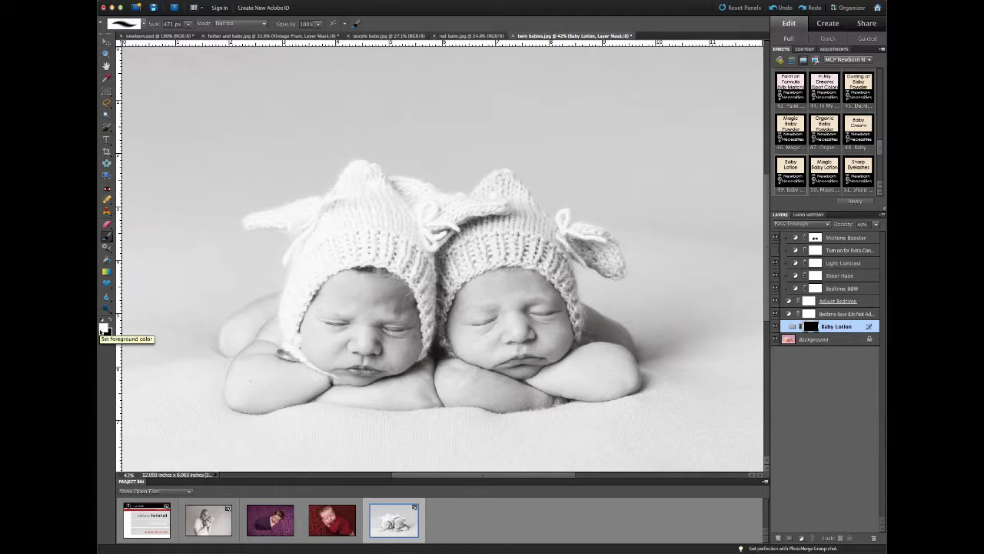
# Step: Paint white at 40% brush opacity on the Baby Lotion mask over the left baby's face, shrinking the brush to 300 px
pyautogui.click(319, 25)
pyautogui.moveTo(317, 35); pyautogui.dragTo(291, 35)
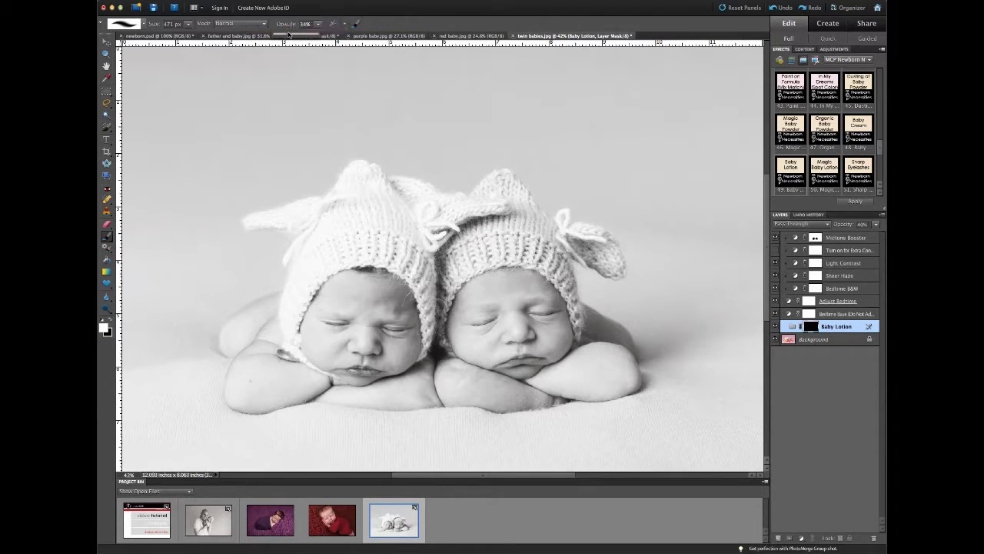
pyautogui.moveTo(290, 35); pyautogui.dragTo(293, 35)
pyautogui.moveTo(347, 307); pyautogui.dragTo(362, 309)
pyautogui.press('[')
pyautogui.press('[')
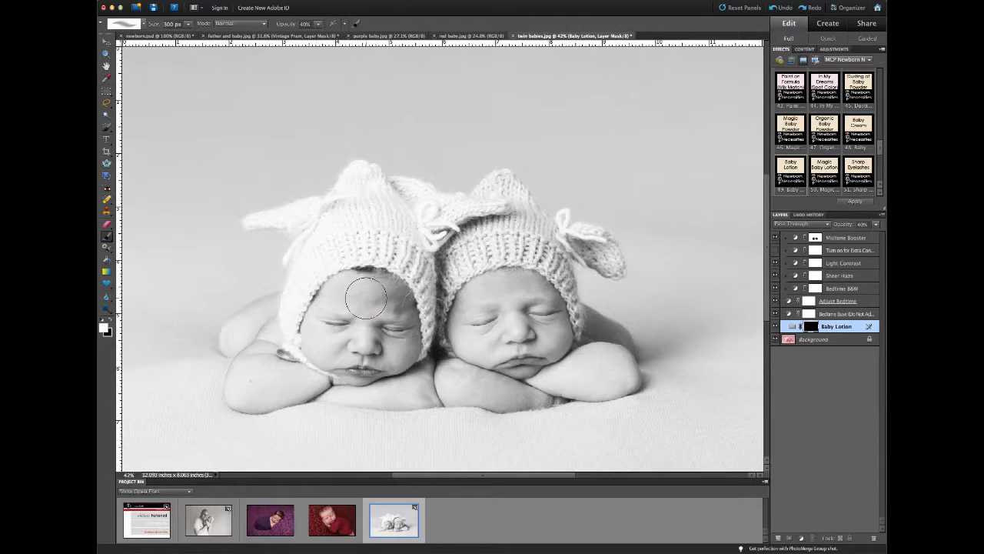
pyautogui.moveTo(376, 304)
pyautogui.mouseDown()
pyautogui.moveTo(352, 356)
pyautogui.moveTo(350, 346)
pyautogui.moveTo(313, 350)
pyautogui.moveTo(325, 357)
pyautogui.moveTo(395, 358)
pyautogui.mouseUp()
# Step: Paint skin smoothing on the Baby Lotion mask over the right baby's cheeks and forehead, resizing the brush to fit each area
pyautogui.press('[')
pyautogui.press('[')
pyautogui.press('[')
pyautogui.press('[')
pyautogui.press('[')
pyautogui.press('[')
pyautogui.press('[')
pyautogui.press('[')
pyautogui.moveTo(479, 352)
pyautogui.mouseDown()
pyautogui.moveTo(511, 326)
pyautogui.moveTo(500, 353)
pyautogui.mouseUp()
pyautogui.press(']')
pyautogui.press(']')
pyautogui.press(']')
pyautogui.press(']')
pyautogui.moveTo(534, 331)
pyautogui.mouseDown()
pyautogui.moveTo(556, 339)
pyautogui.moveTo(510, 329)
pyautogui.moveTo(476, 339)
pyautogui.moveTo(480, 352)
pyautogui.moveTo(499, 348)
pyautogui.moveTo(500, 292)
pyautogui.moveTo(464, 296)
pyautogui.moveTo(547, 290)
pyautogui.mouseUp()
# Step: Set the Baby Lotion group's opacity to 100% and compare the photo with and without it
pyautogui.click(774, 329)
pyautogui.click(775, 328)
pyautogui.click(876, 224)
pyautogui.moveTo(858, 234); pyautogui.dragTo(881, 234)
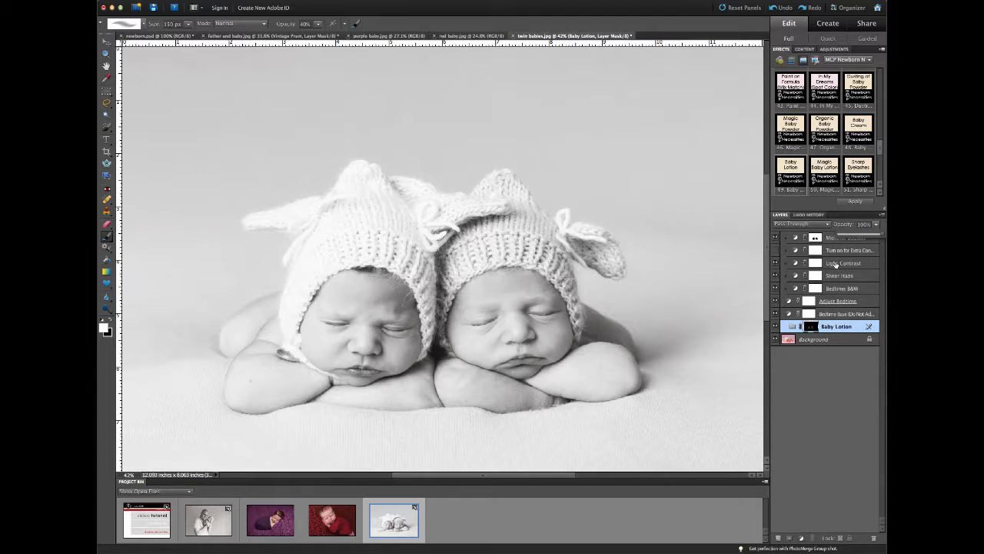
pyautogui.click(774, 327)
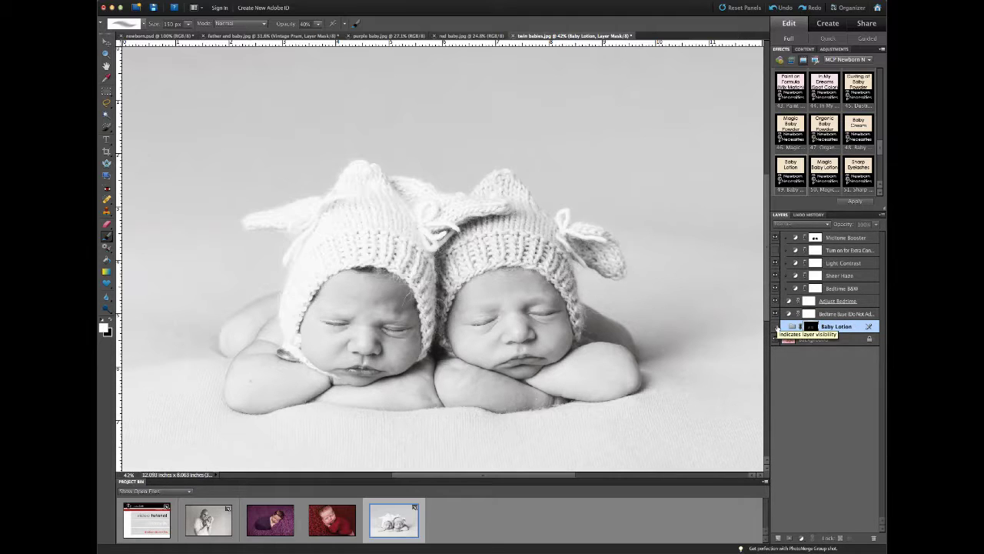
pyautogui.click(775, 327)
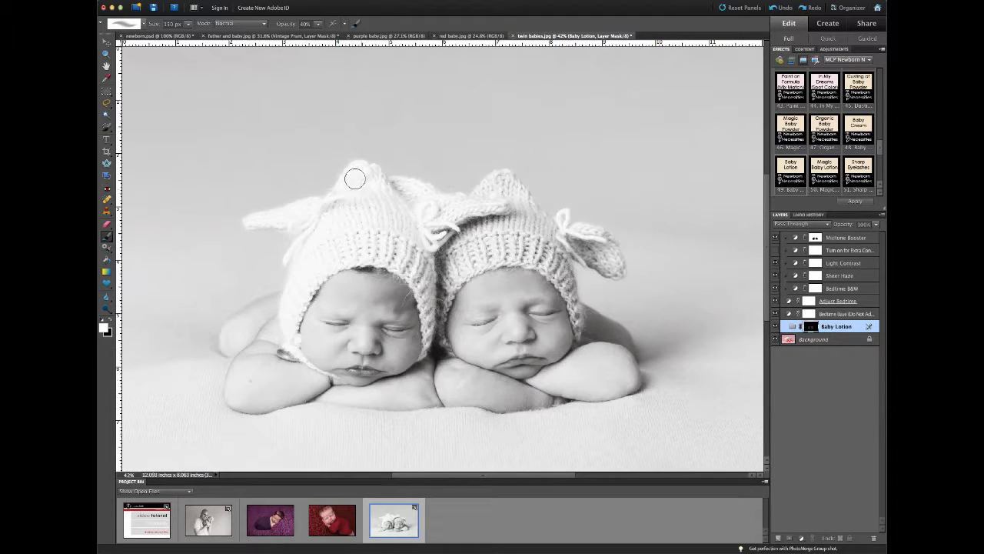
# Step: Raise the brush opacity to about 70% and paint skin smoothing over the right baby's arm
pyautogui.click(318, 25)
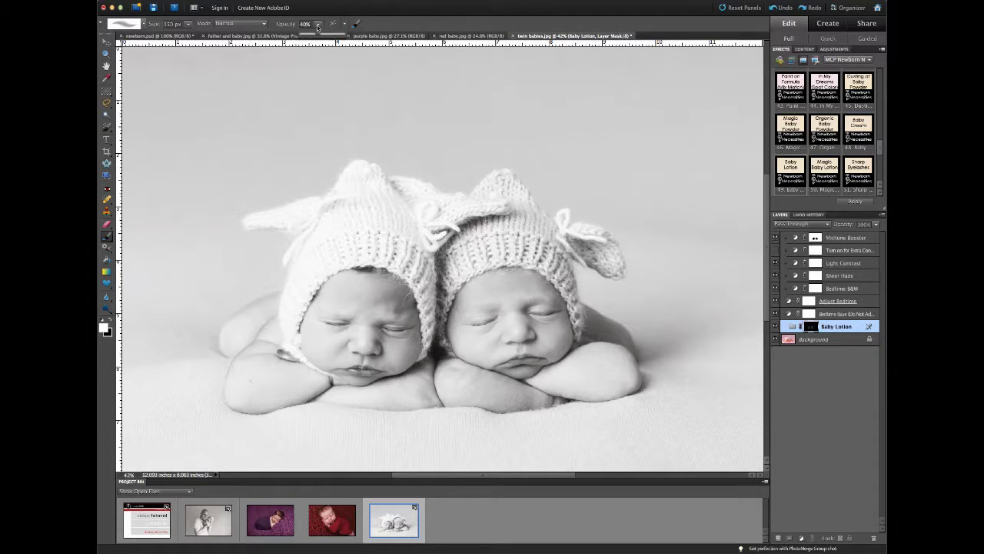
pyautogui.moveTo(332, 36); pyautogui.dragTo(344, 36)
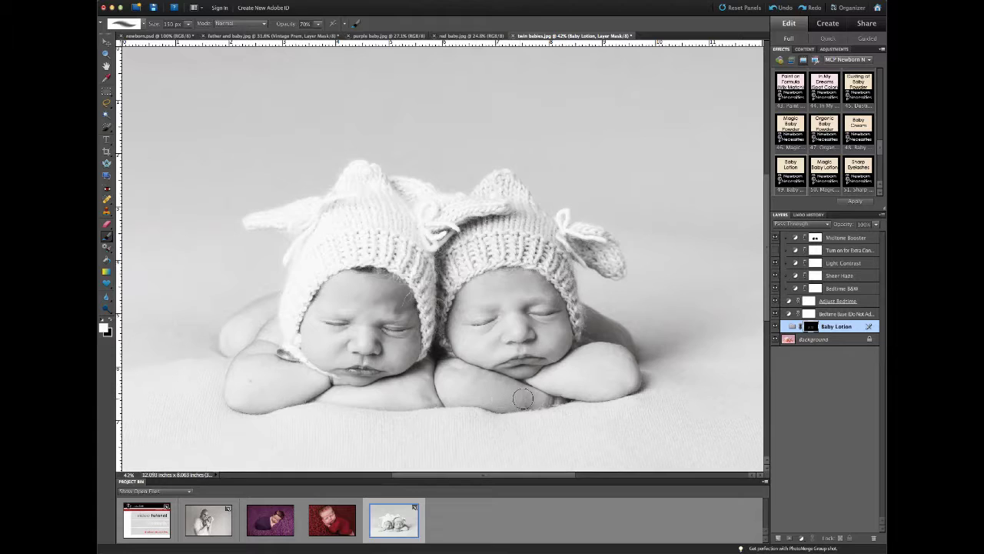
pyautogui.moveTo(500, 388)
pyautogui.mouseDown()
pyautogui.moveTo(496, 375)
pyautogui.moveTo(510, 398)
pyautogui.moveTo(472, 373)
pyautogui.mouseUp()
# Step: Run the Sharp Eyelashes action and set the brush to 70 px at 42% opacity
pyautogui.click(855, 201)
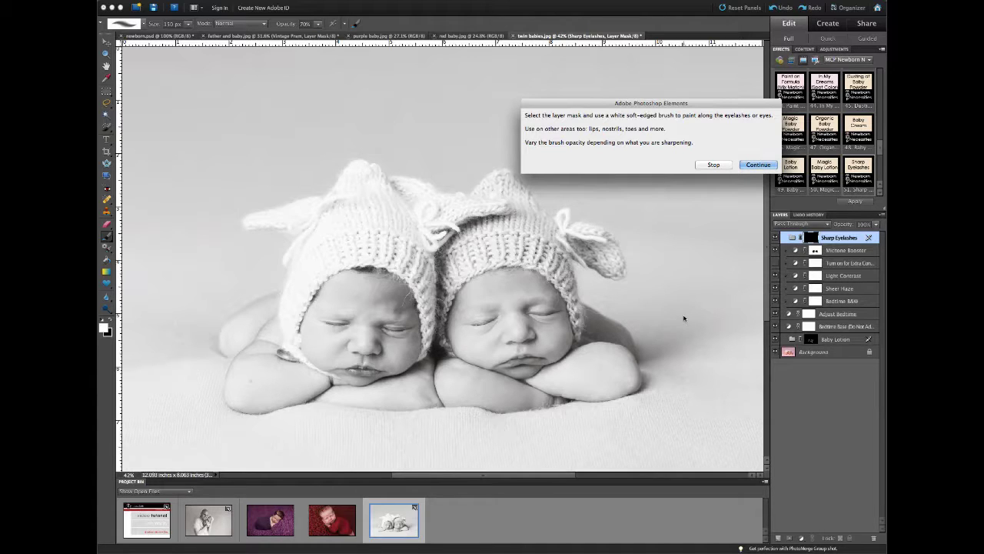
pyautogui.press('Return')
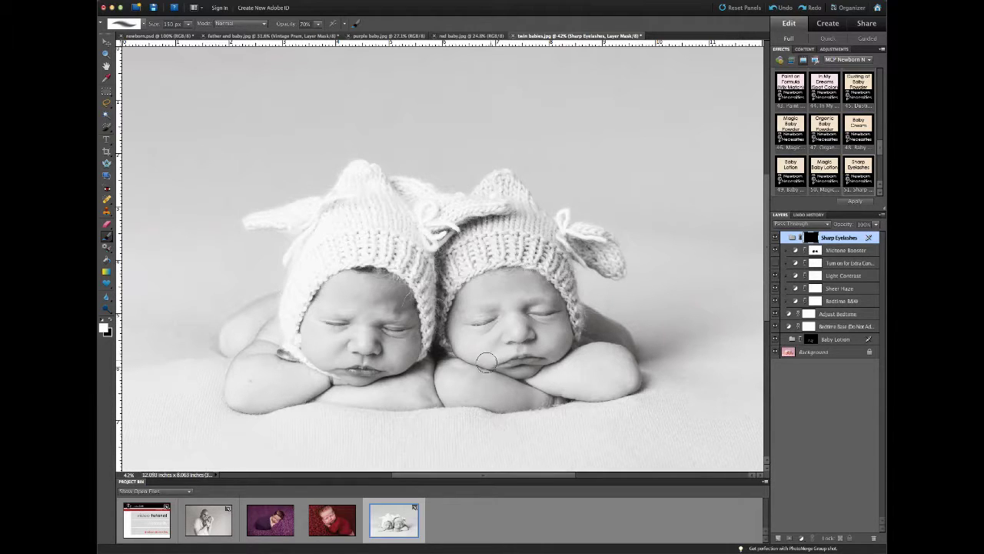
pyautogui.press('[')
pyautogui.press('[')
pyautogui.press('[')
pyautogui.press('[')
pyautogui.press('[')
pyautogui.click(318, 24)
pyautogui.click(306, 36)
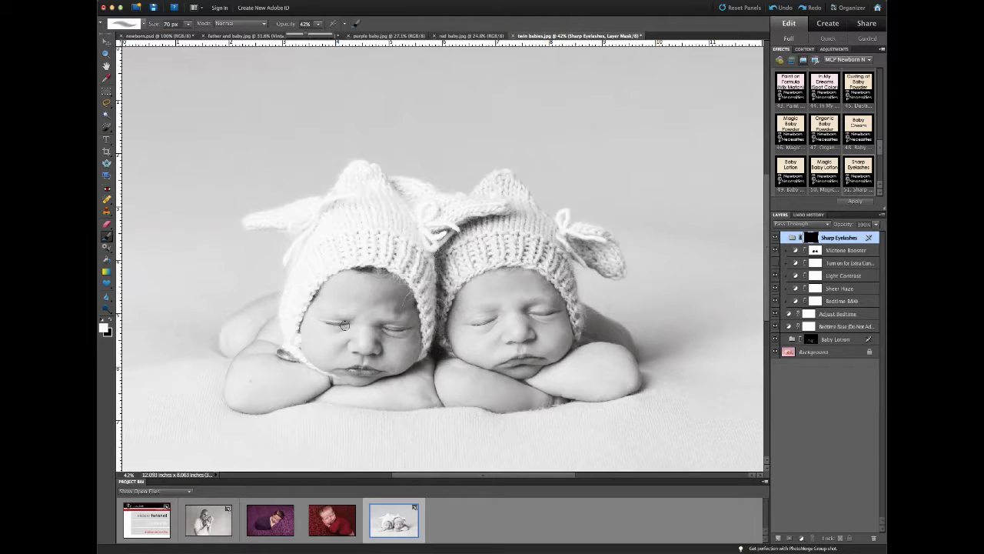
# Step: Paint the Sharp Eyelashes mask over both babies' eyelashes and lips, and move the group directly above Baby Lotion
pyautogui.click(345, 325)
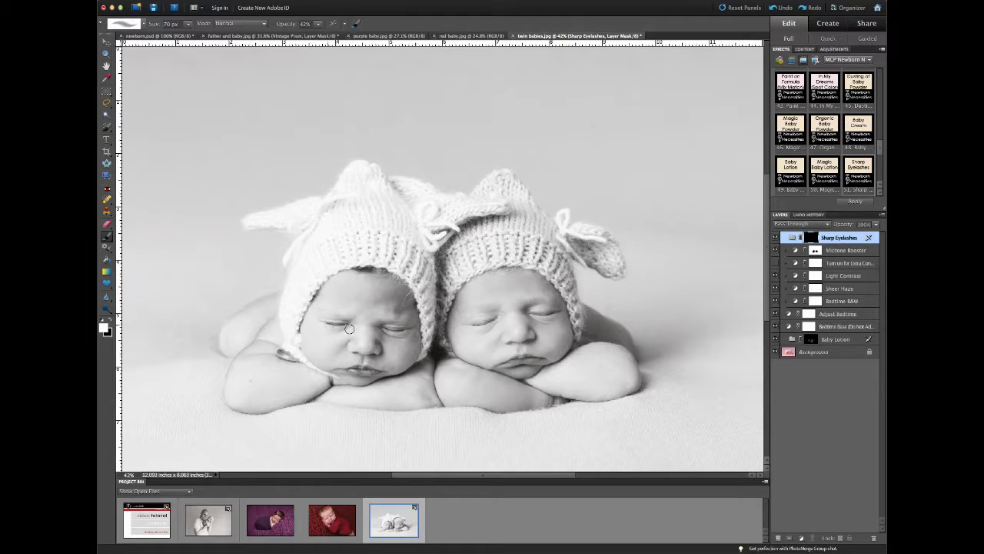
pyautogui.moveTo(349, 329); pyautogui.dragTo(401, 329)
pyautogui.moveTo(487, 322)
pyautogui.mouseDown()
pyautogui.moveTo(473, 328)
pyautogui.moveTo(551, 307)
pyautogui.mouseUp()
pyautogui.moveTo(358, 371); pyautogui.dragTo(362, 372)
pyautogui.moveTo(514, 360); pyautogui.dragTo(521, 360)
pyautogui.moveTo(844, 279); pyautogui.dragTo(846, 332)
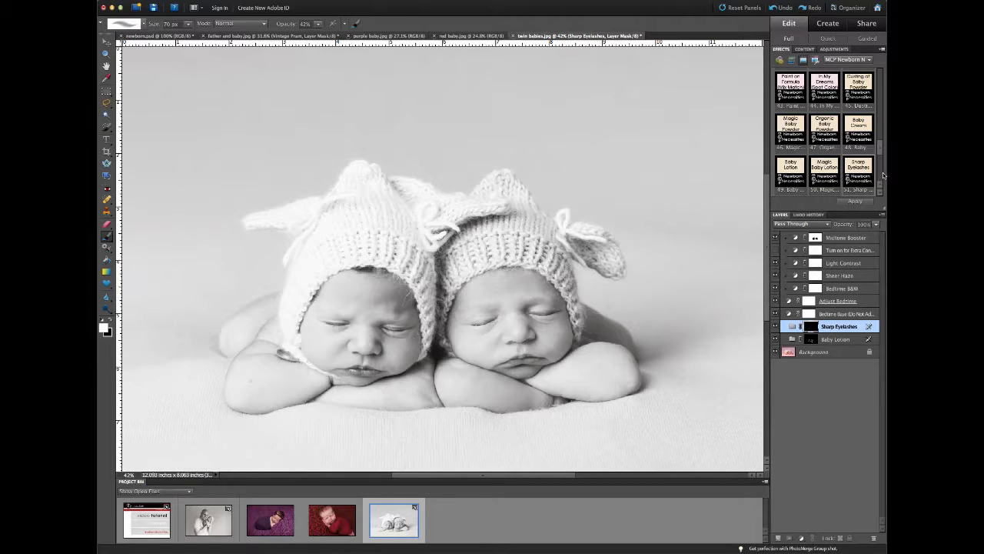
# Step: Run the B&W Vignette action on the twins photo and compare the result with the original Background layer
pyautogui.scroll(-3, 883, 176)
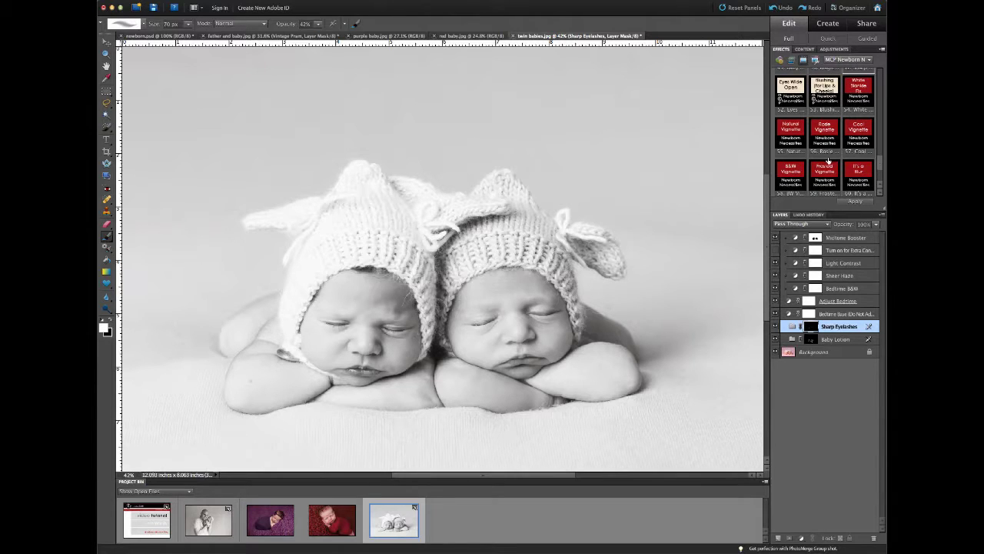
pyautogui.scroll(-1, 825, 177)
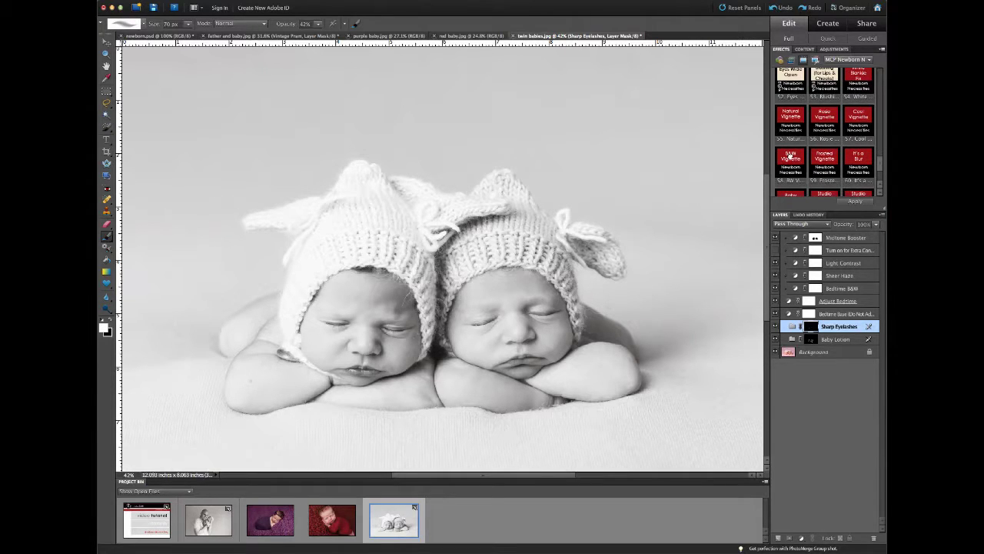
pyautogui.doubleClick(790, 156)
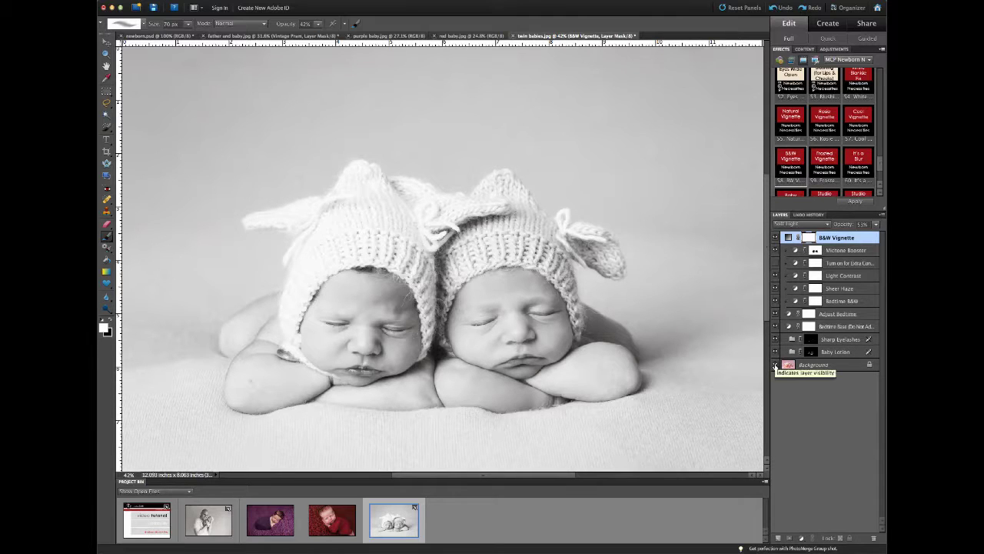
pyautogui.keyDown('alt'); pyautogui.click(775, 366); pyautogui.keyUp('alt')
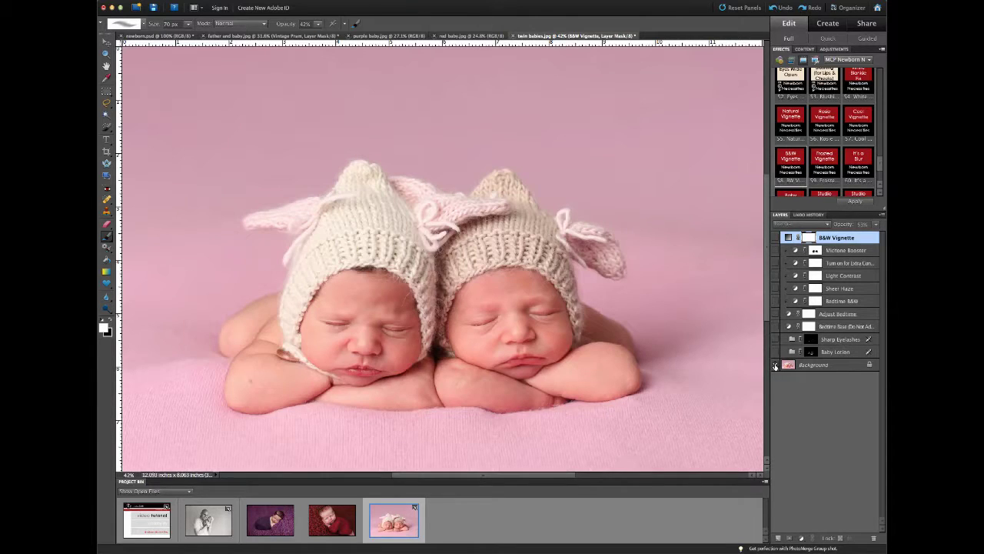
pyautogui.keyDown('alt'); pyautogui.click(775, 365); pyautogui.keyUp('alt')
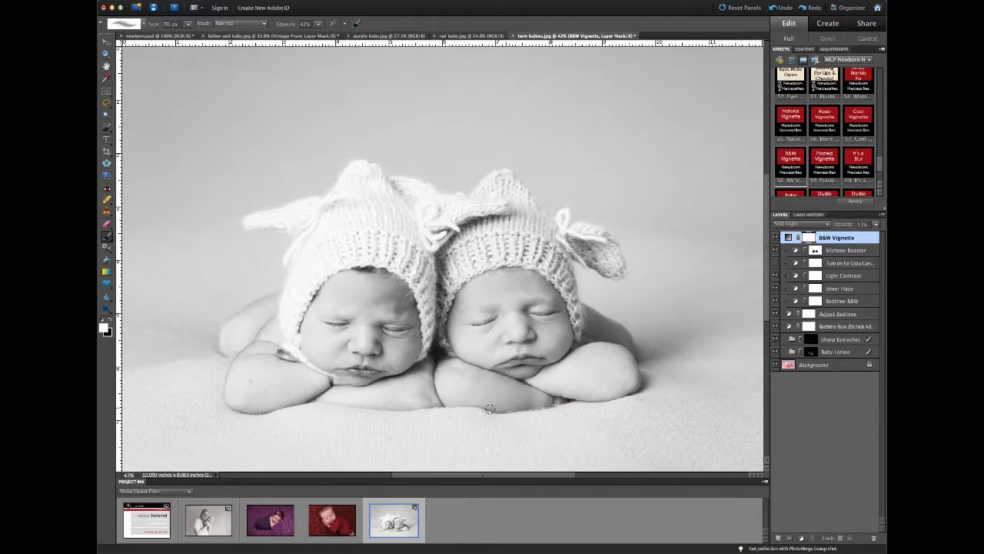
# Step: Switch to the red baby photo and run the Diaper Bag Mix & Match action
pyautogui.click(332, 515)
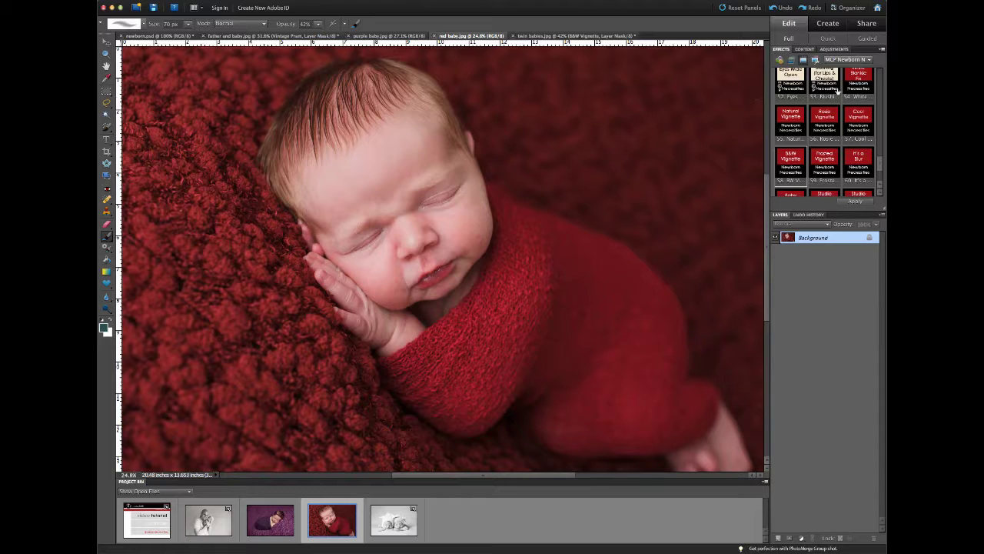
pyautogui.click(878, 81)
pyautogui.click(879, 81)
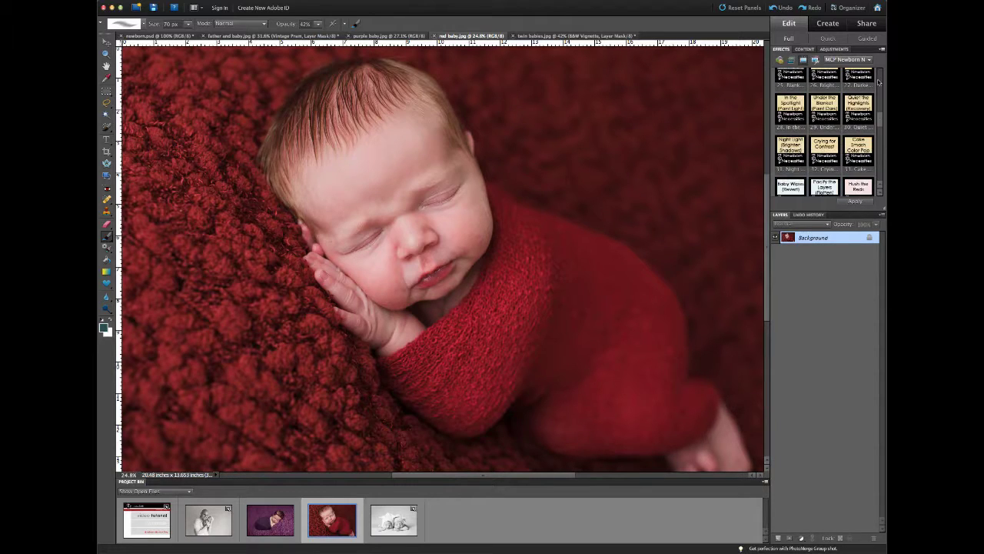
pyautogui.click(878, 82)
pyautogui.click(878, 81)
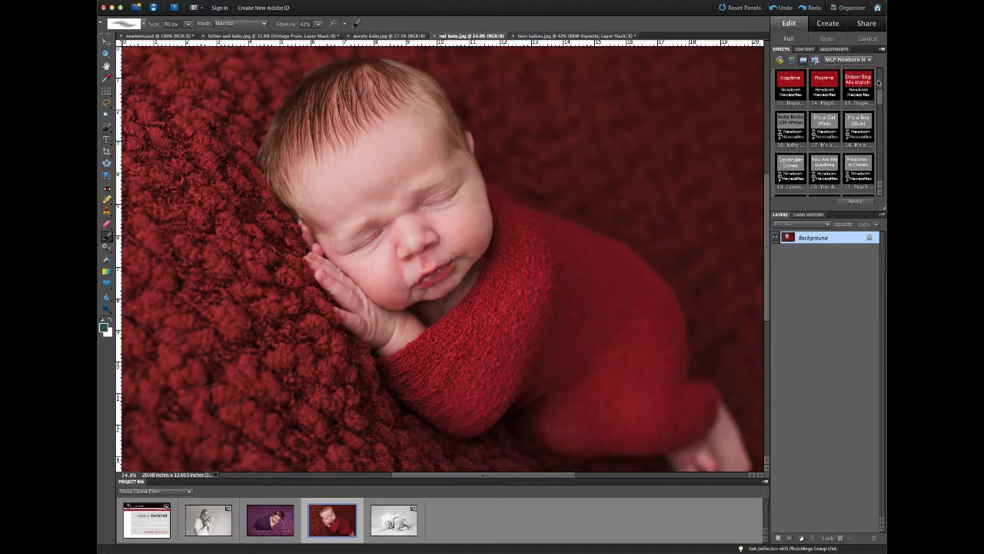
pyautogui.doubleClick(855, 133)
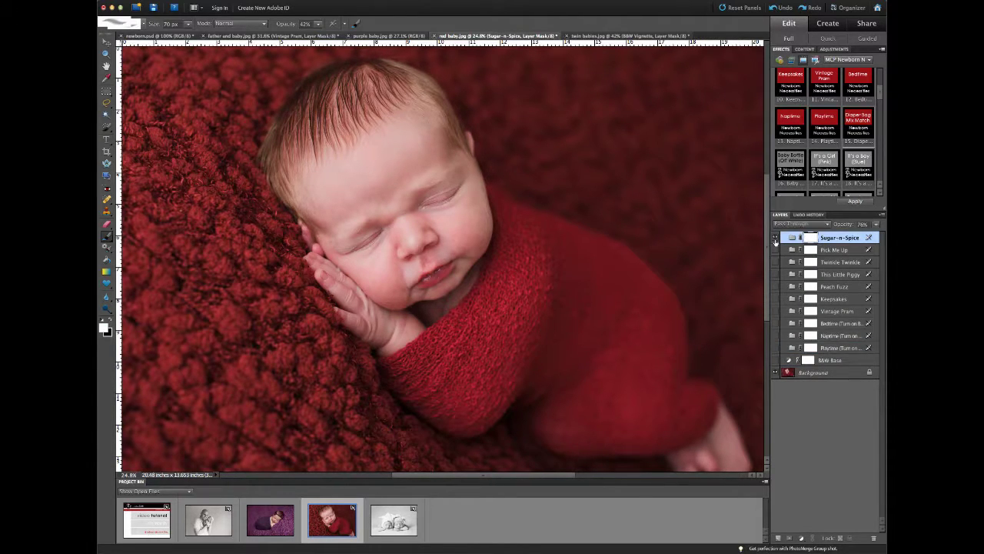
# Step: Show the Sugar-n-Spice and Twinkle Twinkle groups and set Twinkle Twinkle's opacity to 59%
pyautogui.click(775, 238)
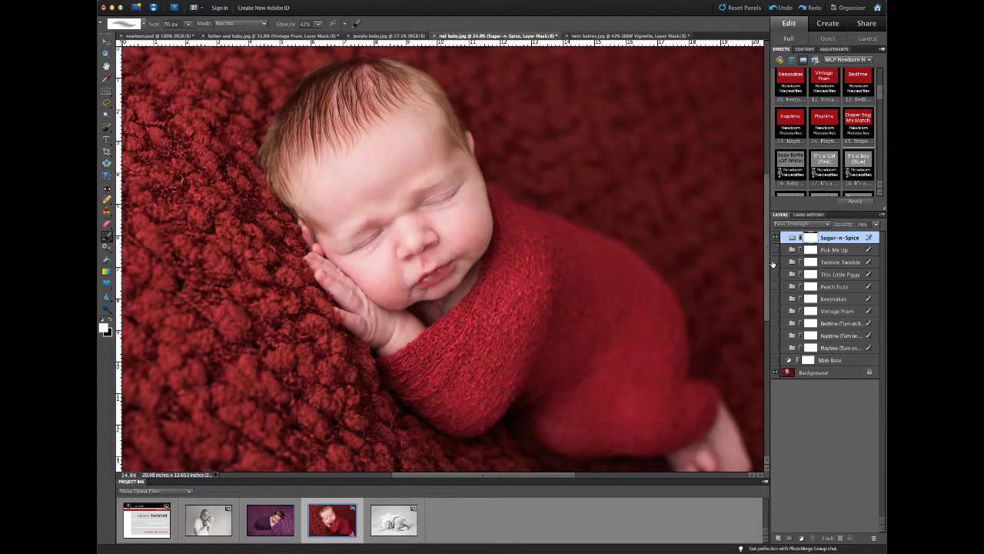
pyautogui.click(775, 261)
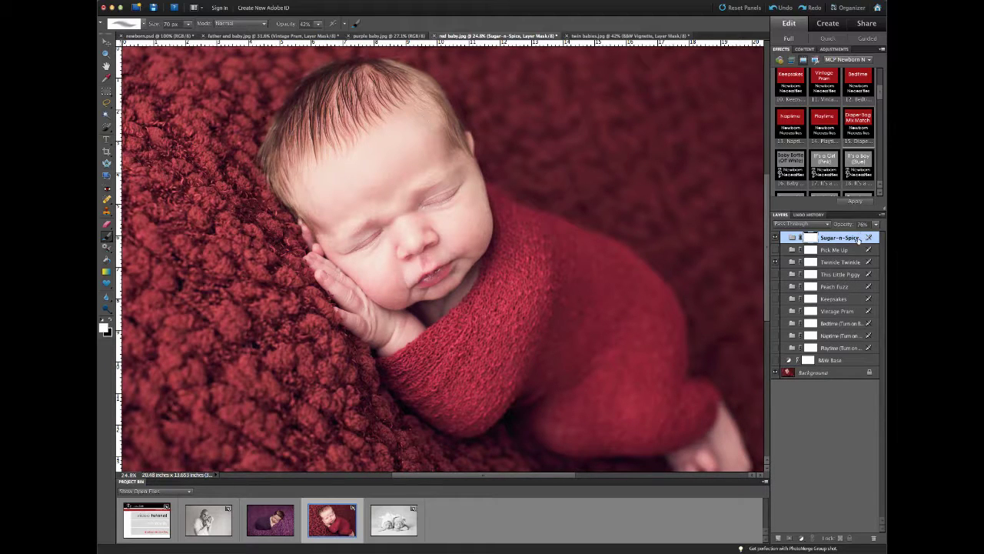
pyautogui.click(852, 262)
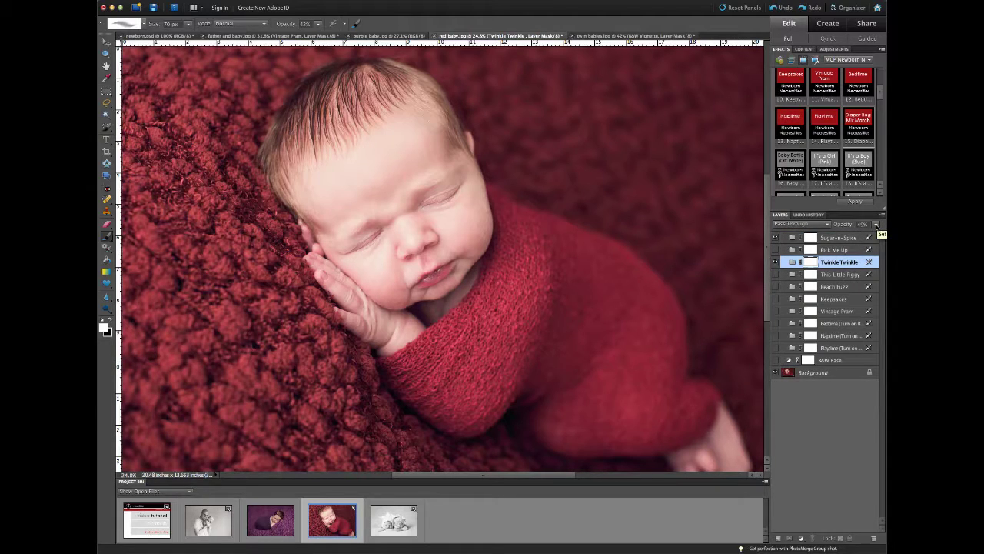
pyautogui.click(875, 224)
pyautogui.moveTo(861, 236); pyautogui.dragTo(865, 237)
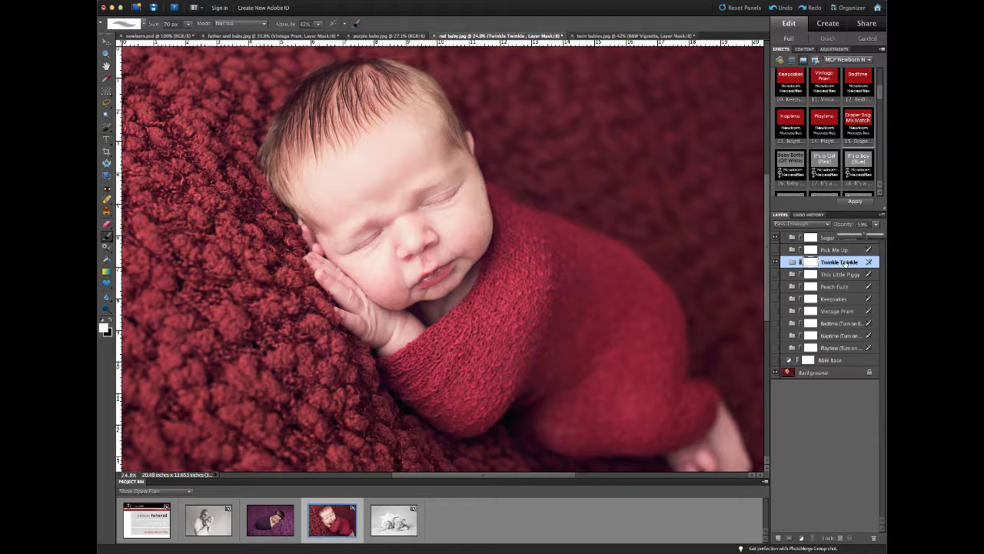
pyautogui.click(844, 263)
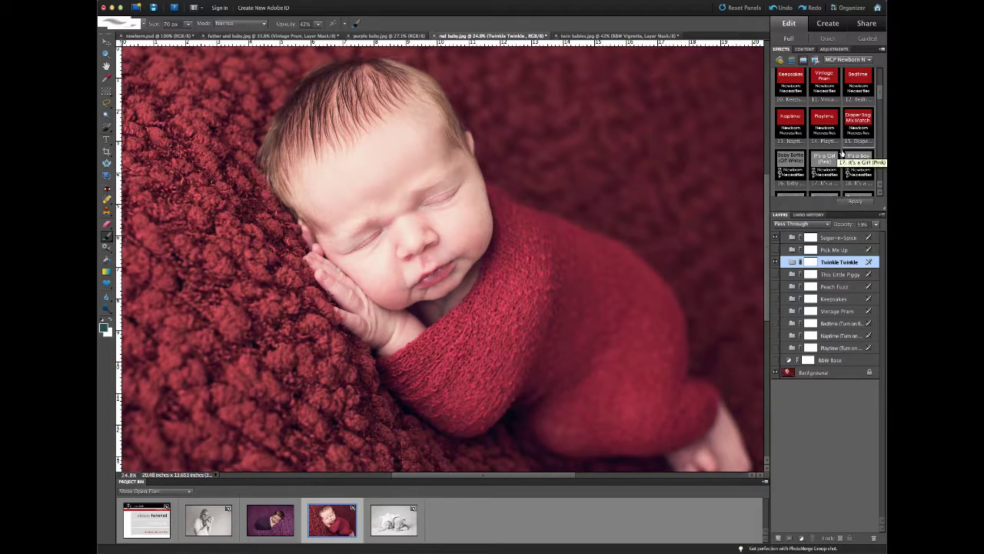
# Step: Run the Crying for Contrast action on the red baby photo
pyautogui.click(881, 170)
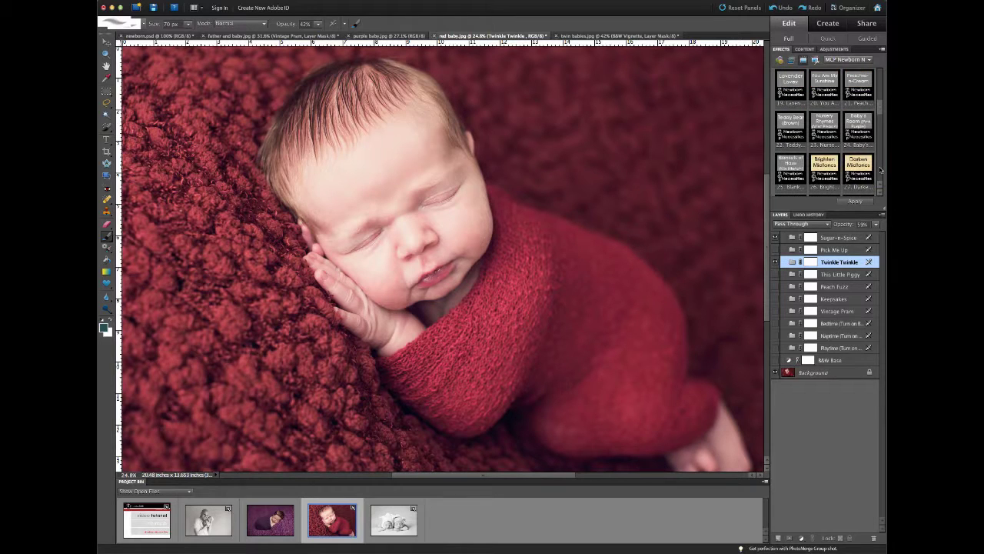
pyautogui.click(881, 170)
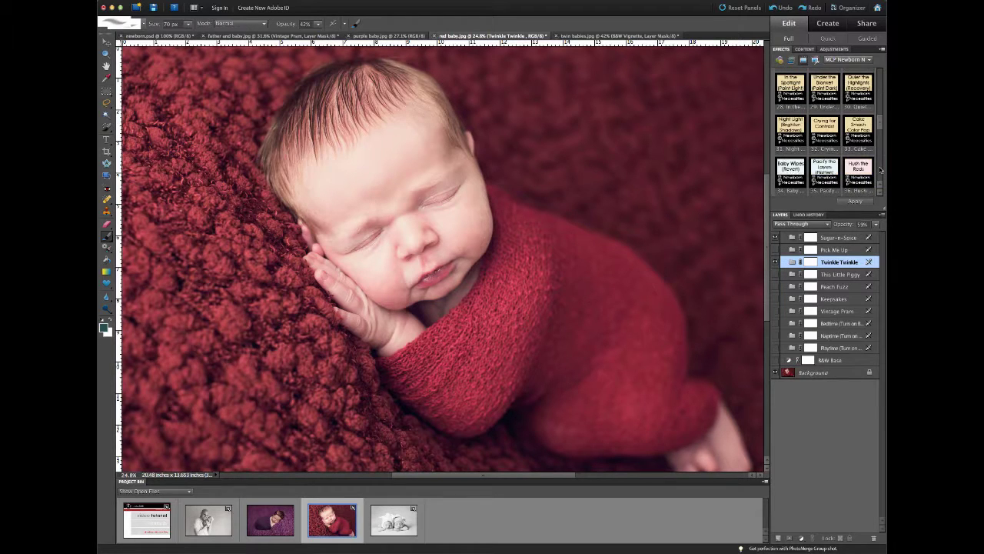
pyautogui.doubleClick(833, 135)
pyautogui.doubleClick(835, 135)
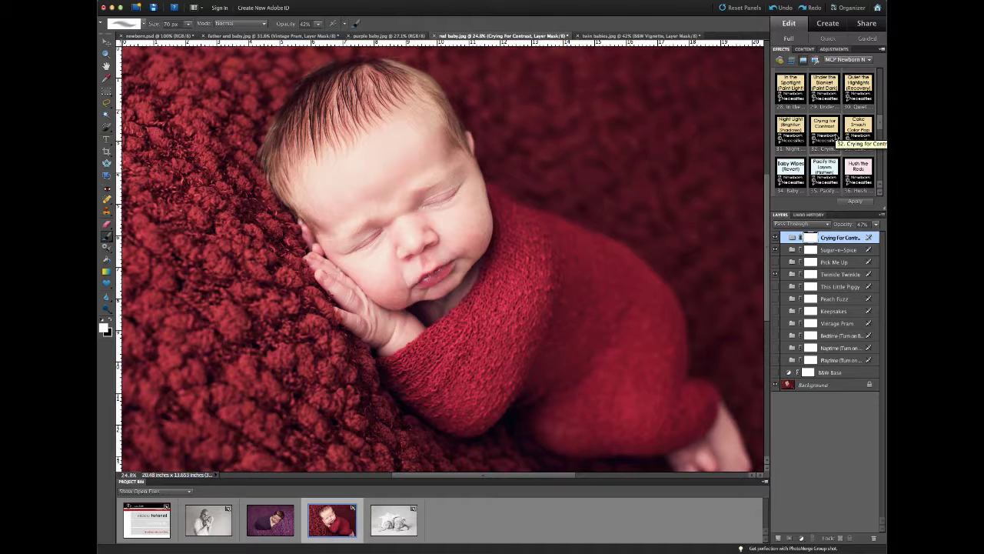
# Step: Run the Paint on Red Baby Fix action and continue past its brush instructions
pyautogui.scroll(-4, 837, 138)
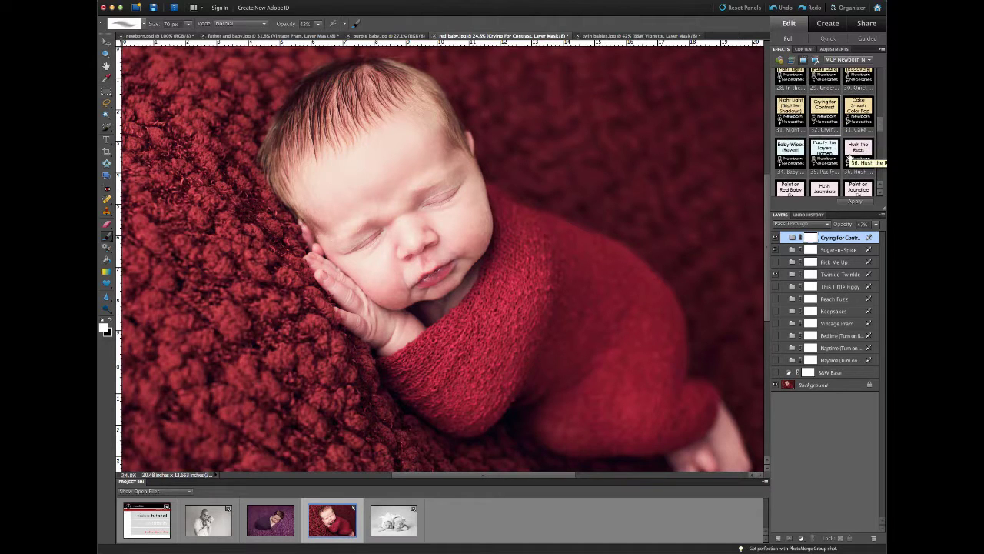
pyautogui.scroll(-2, 849, 156)
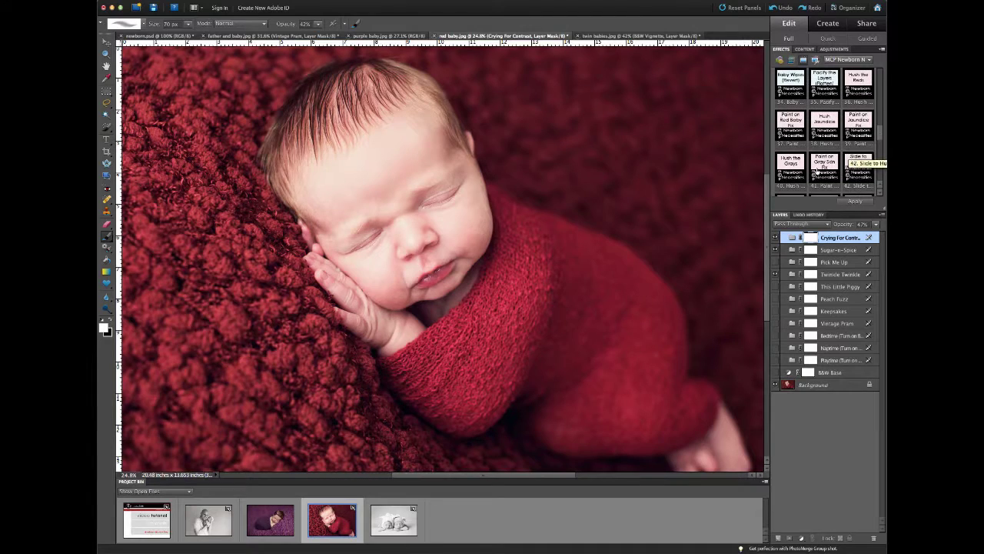
pyautogui.doubleClick(796, 124)
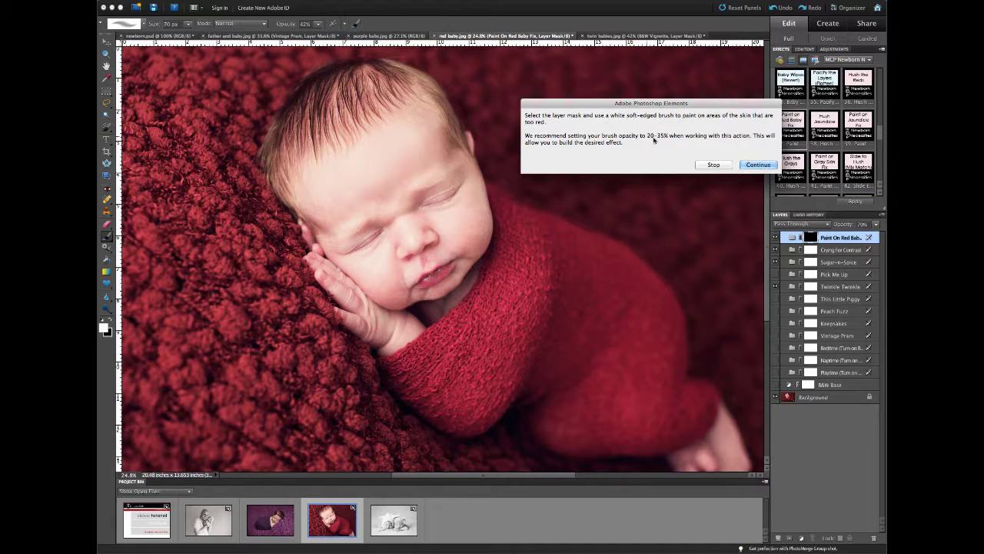
pyautogui.click(761, 164)
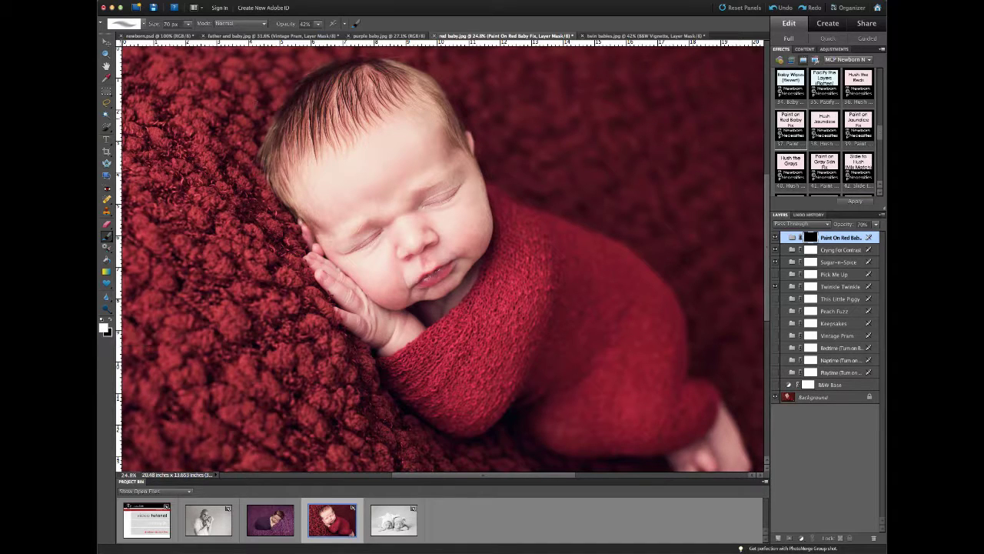
# Step: Set the brush opacity to 27% and enlarge the brush for painting the red skin areas
pyautogui.click(318, 23)
pyautogui.moveTo(313, 36); pyautogui.dragTo(312, 39)
pyautogui.press(']')
pyautogui.press(']')
pyautogui.press(']')
pyautogui.press(']')
pyautogui.press(']')
pyautogui.press(']')
# Step: Paint the red skin fix around the baby's cheek and mouth, enlarging the brush to 200 px and undoing unwanted strokes
pyautogui.moveTo(459, 256); pyautogui.dragTo(428, 264)
pyautogui.hotkey('ctrl', 'z')
pyautogui.press(']')
pyautogui.moveTo(458, 272)
pyautogui.mouseDown()
pyautogui.moveTo(425, 261)
pyautogui.moveTo(484, 242)
pyautogui.moveTo(486, 232)
pyautogui.moveTo(440, 262)
pyautogui.mouseUp()
pyautogui.hotkey('ctrl', 'z')
pyautogui.hotkey('ctrl', 'z')
pyautogui.hotkey('ctrl', 'z')
# Step: Try the red skin fix on the baby's hand, compare the group on and off, and paint it over the feet
pyautogui.moveTo(395, 312)
pyautogui.mouseDown()
pyautogui.moveTo(352, 315)
pyautogui.moveTo(378, 335)
pyautogui.moveTo(354, 303)
pyautogui.mouseUp()
pyautogui.hotkey('ctrl', 'z')
pyautogui.hotkey('ctrl', 'z')
pyautogui.click(774, 238)
pyautogui.click(774, 237)
pyautogui.moveTo(704, 457); pyautogui.dragTo(709, 459)
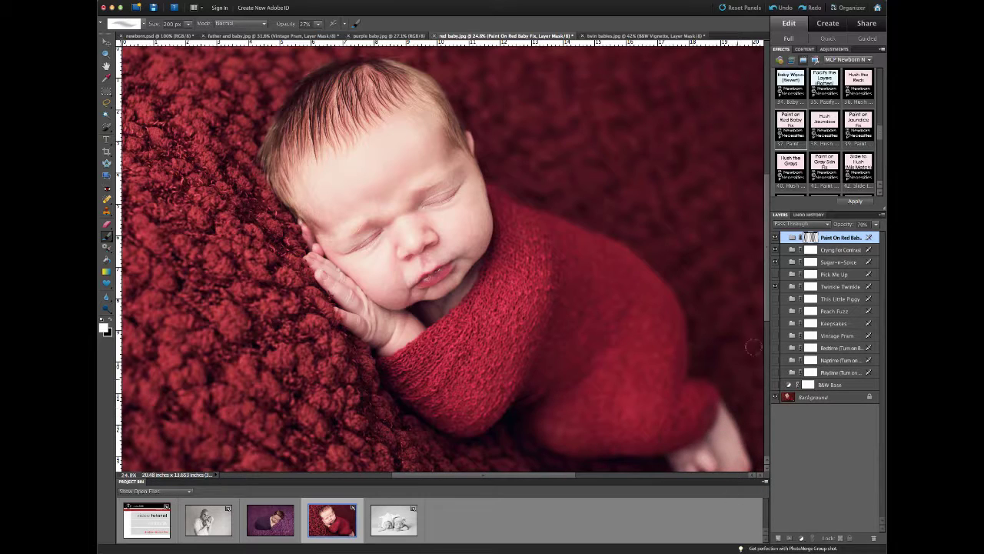
# Step: Invert the Paint on Red Baby Fix mask and compare the photo with and without that group
pyautogui.hotkey('ctrl', 'i')
pyautogui.click(776, 236)
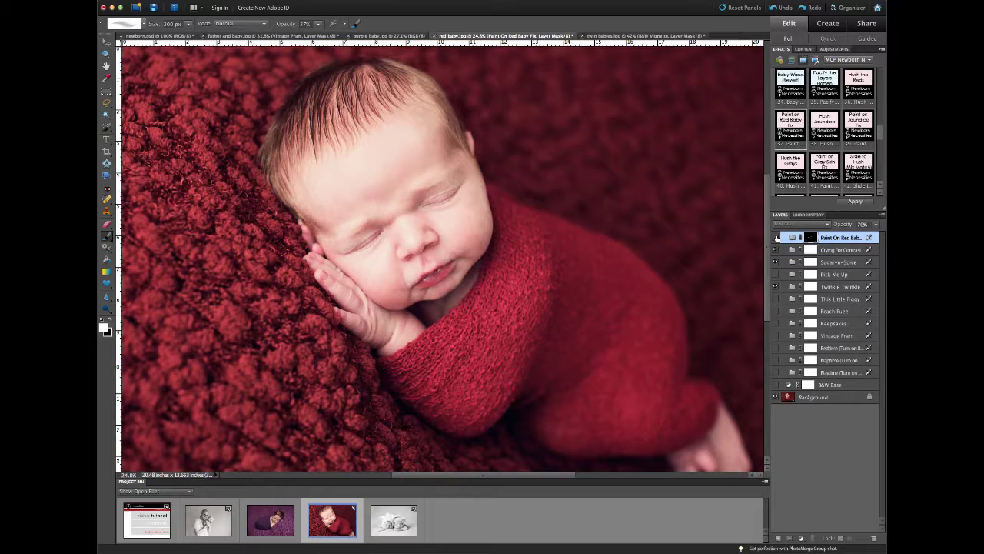
pyautogui.click(776, 236)
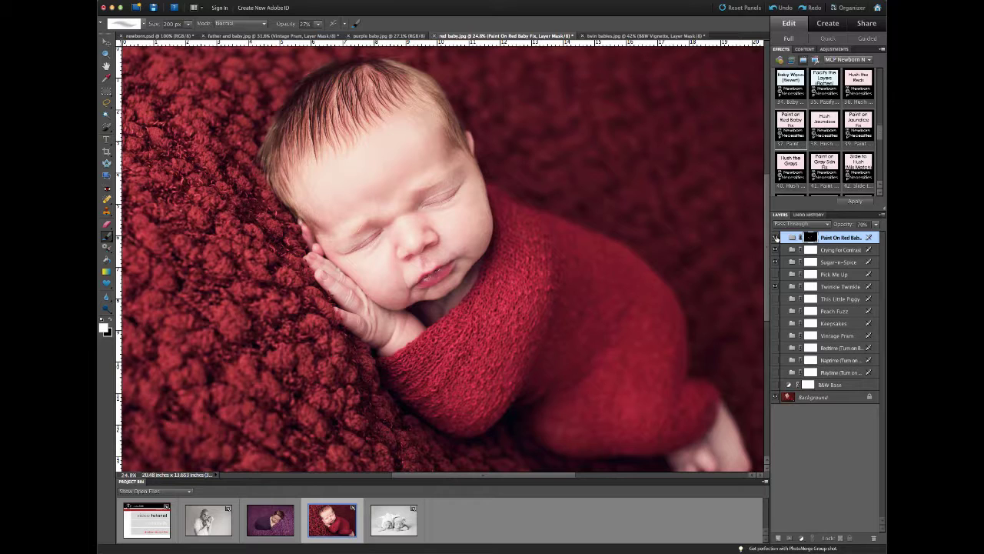
# Step: Run the Sharp Eyelashes action and paint its mask along the baby's eyelashes with a 100 px brush
pyautogui.scroll(-6, 881, 175)
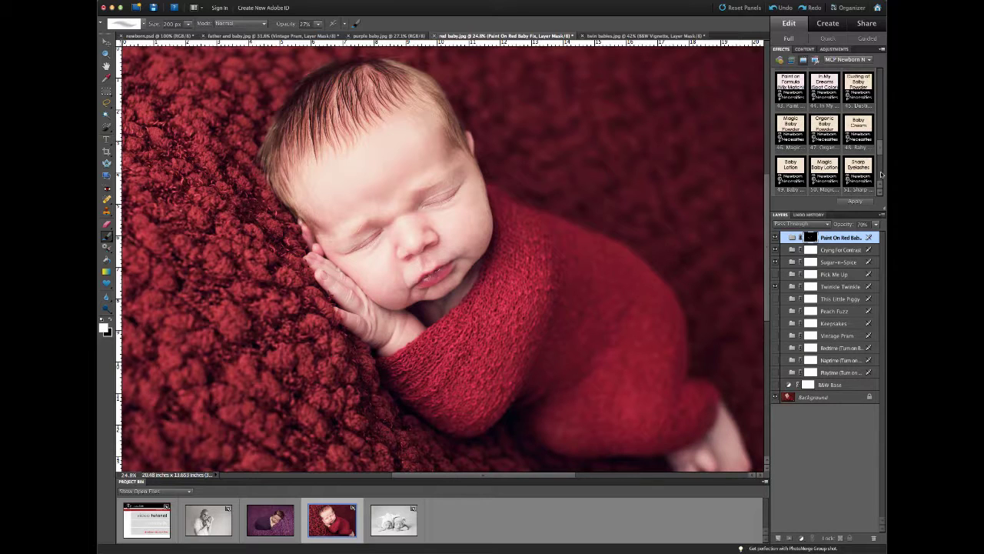
pyautogui.scroll(1, 871, 86)
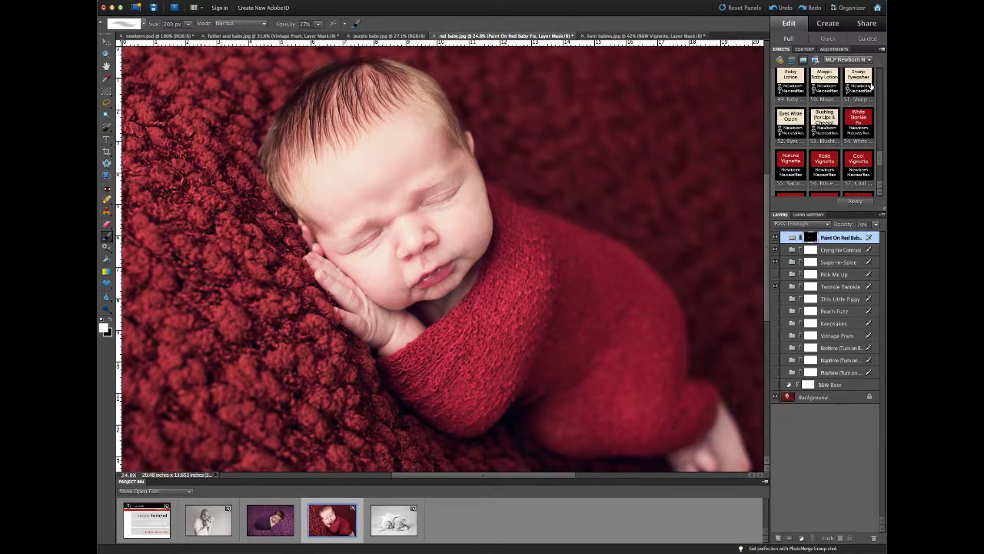
pyautogui.doubleClick(863, 85)
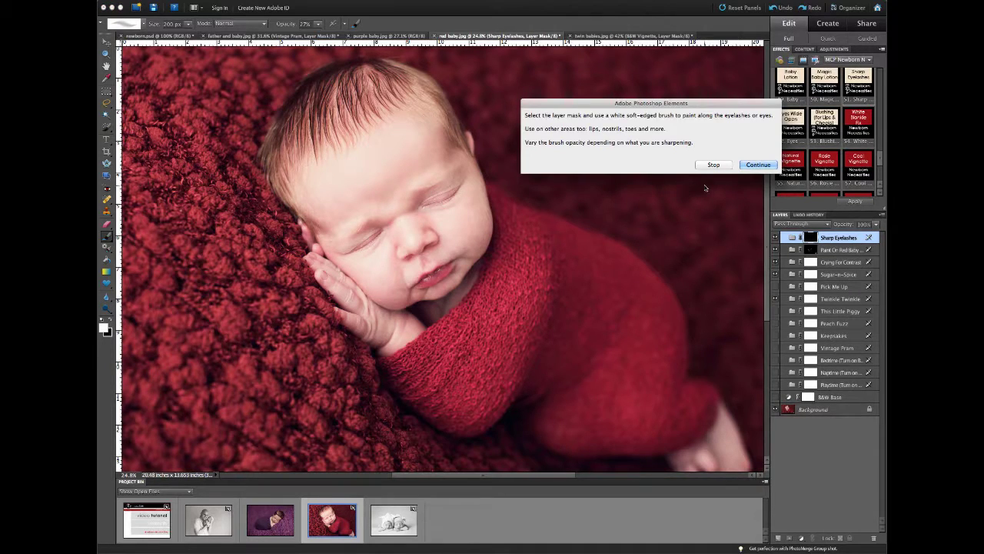
pyautogui.click(758, 164)
pyautogui.press('[')
pyautogui.press('[')
pyautogui.press('[')
pyautogui.press('[')
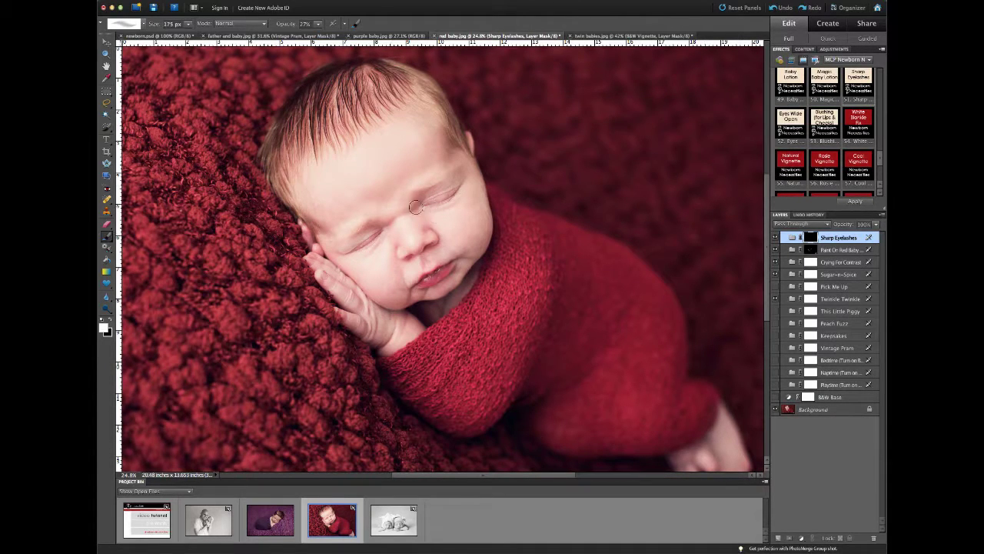
pyautogui.moveTo(426, 207); pyautogui.dragTo(452, 199)
# Step: Run the Baby Focused blur action, accepting the flattening and its instructions, and activate the Gradient tool for the mask
pyautogui.scroll(3, 882, 166)
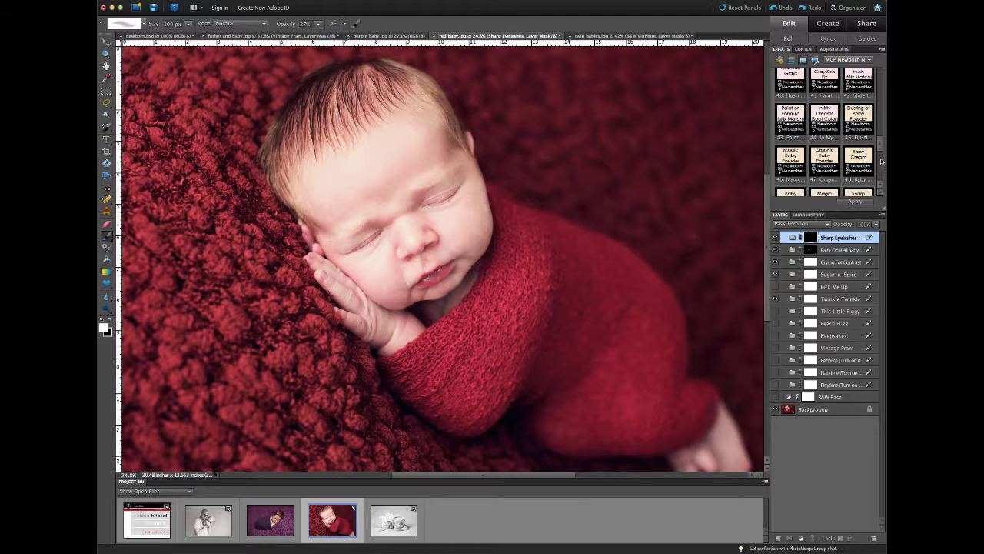
pyautogui.moveTo(882, 153); pyautogui.dragTo(880, 182)
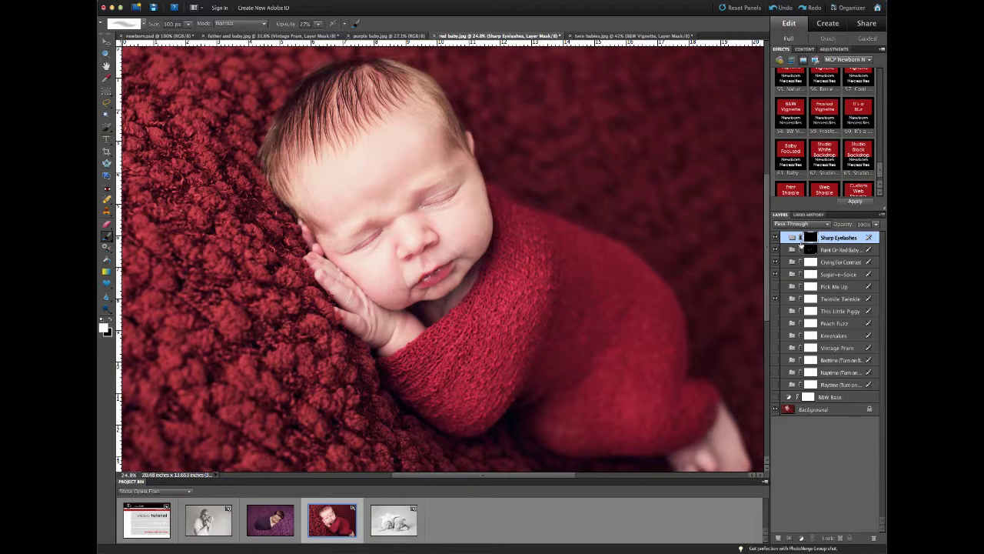
pyautogui.doubleClick(786, 160)
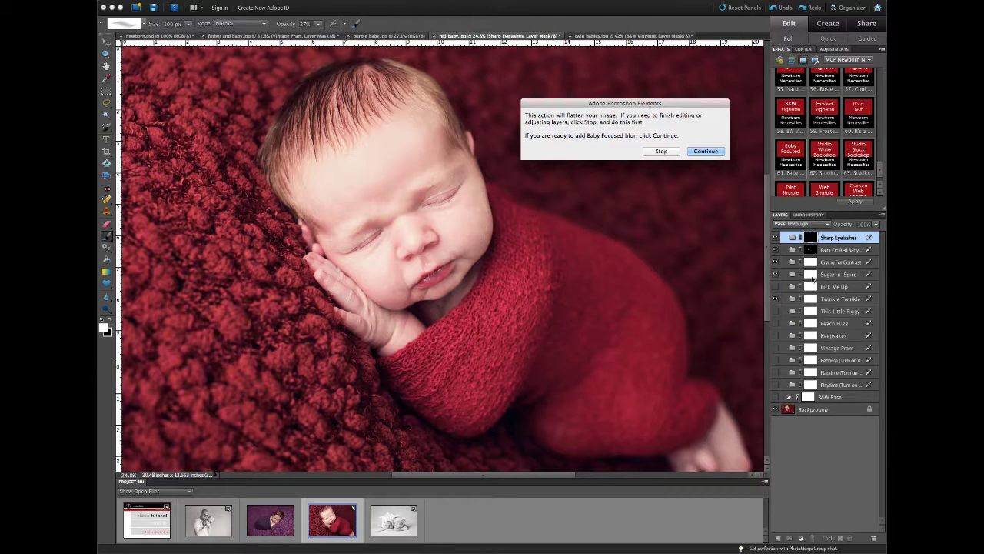
pyautogui.click(722, 151)
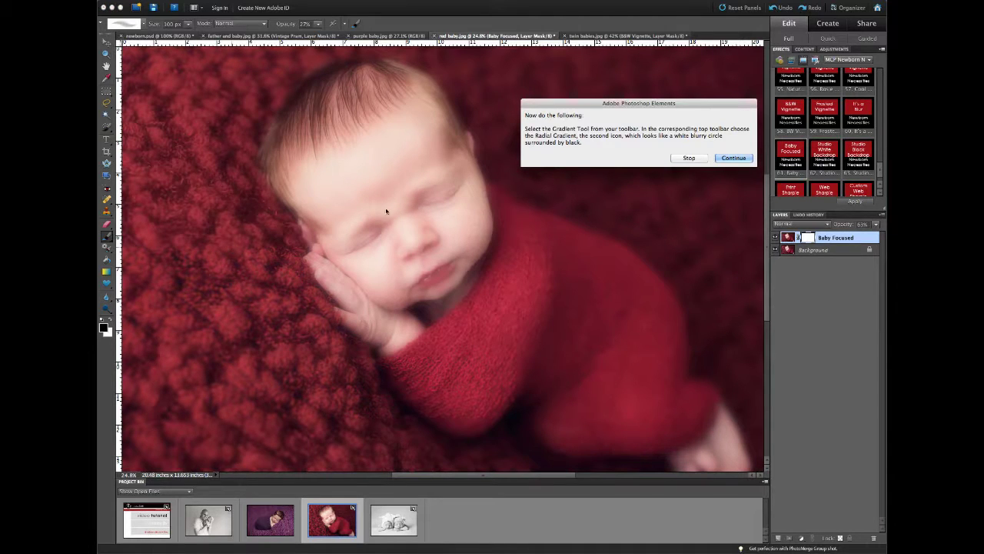
pyautogui.click(734, 158)
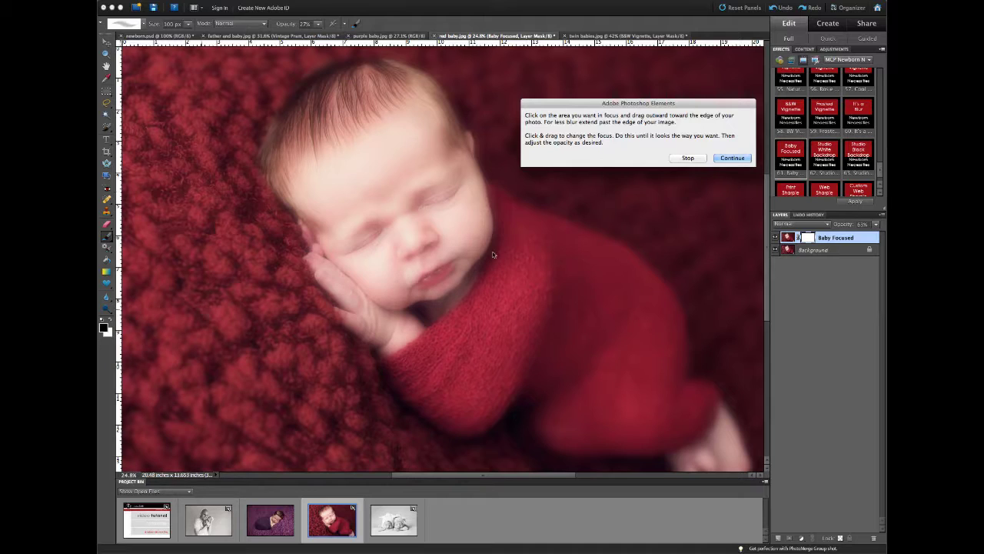
pyautogui.press('Return')
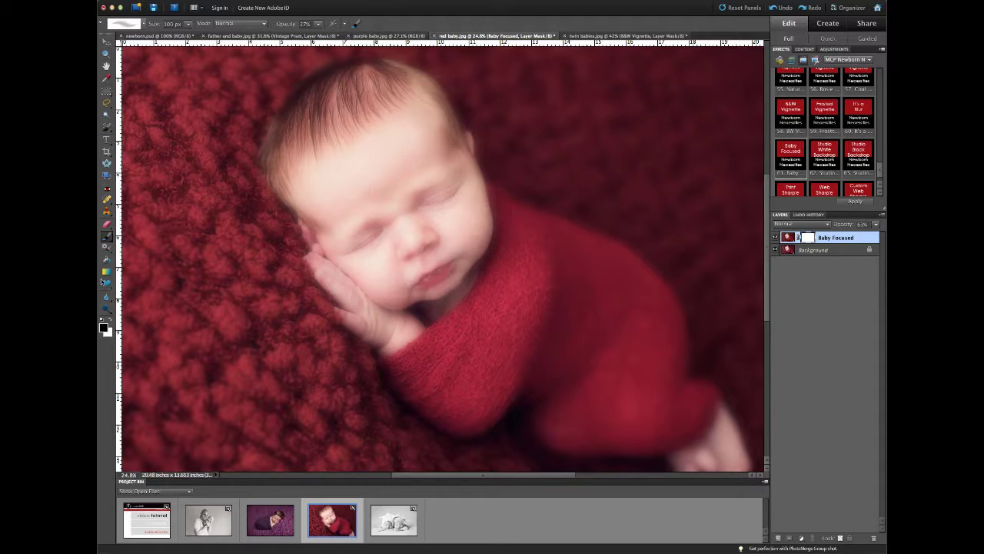
pyautogui.click(106, 272)
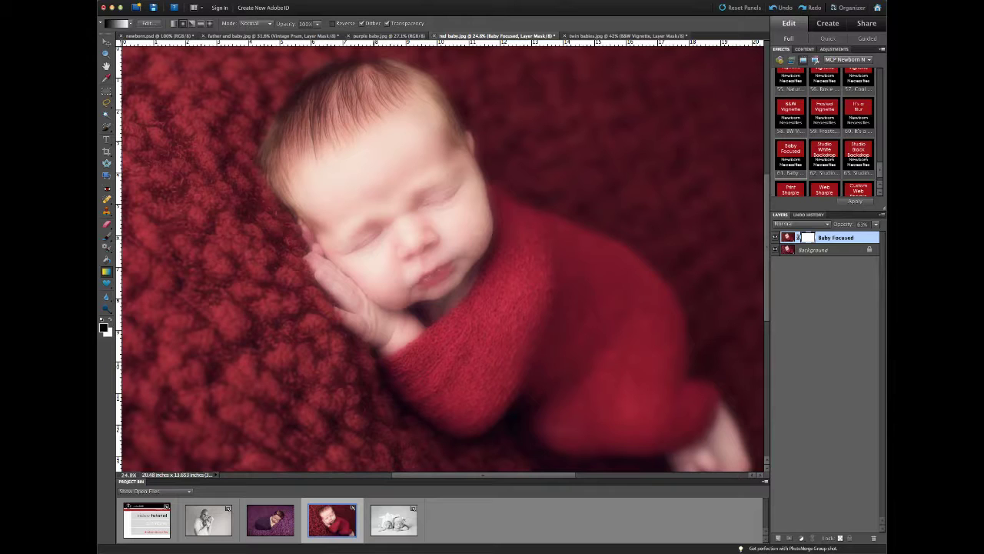
# Step: Mask the Baby Focused blur with a radial gradient from the baby's face, and redraw it shorter to reach just past the head
pyautogui.moveTo(373, 240); pyautogui.dragTo(686, 20)
pyautogui.scroll(3, 440, 256)
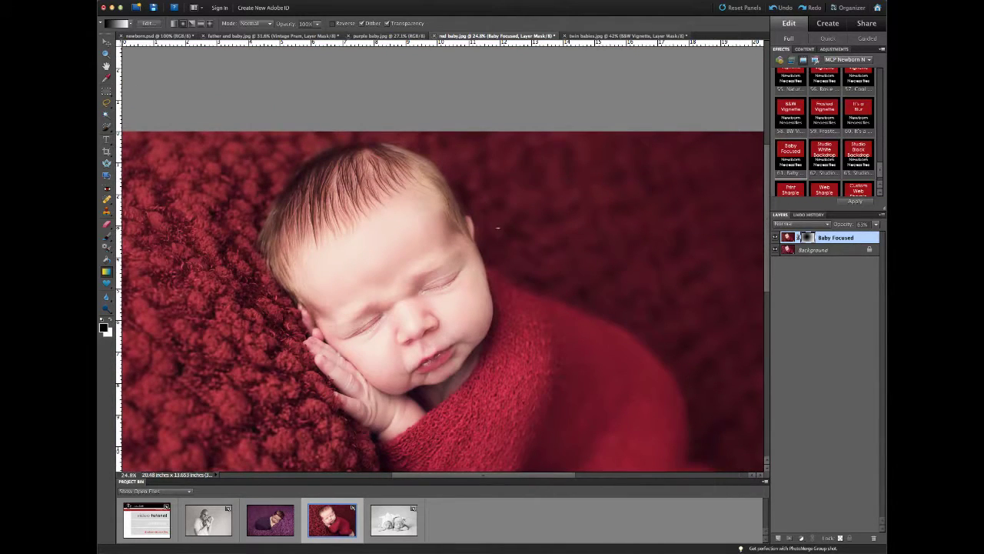
pyautogui.scroll(-3, 452, 298)
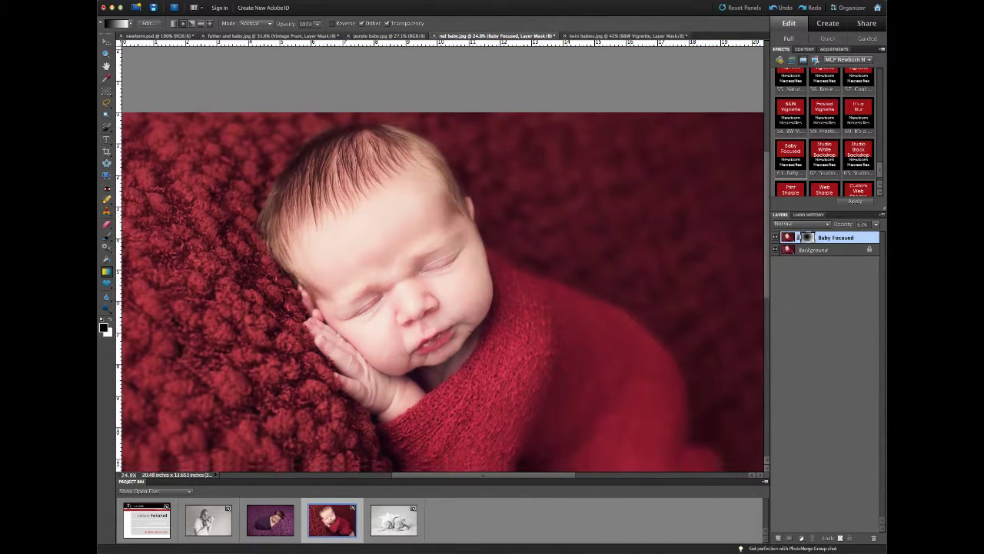
pyautogui.scroll(-5, 471, 326)
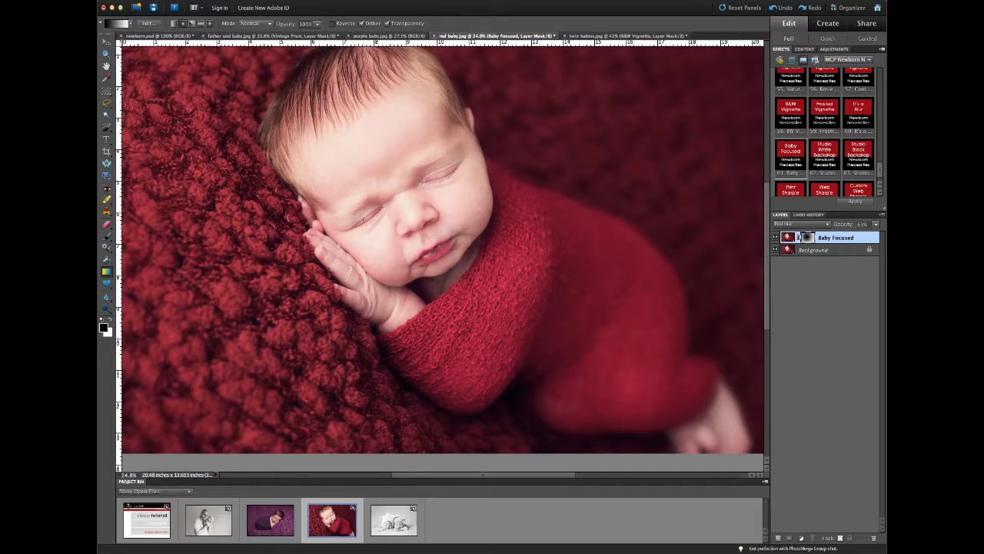
pyautogui.scroll(1, 413, 218)
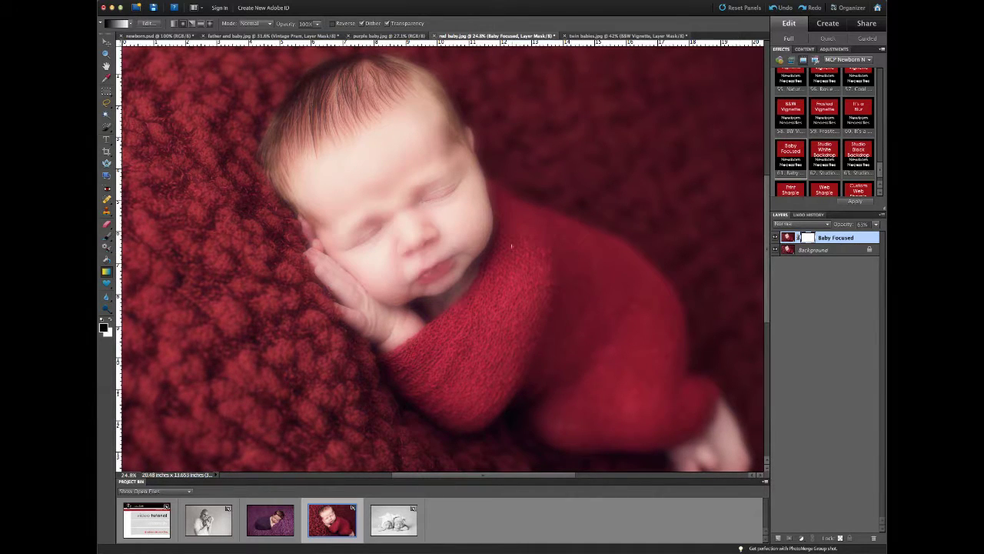
pyautogui.moveTo(370, 234); pyautogui.dragTo(443, 52)
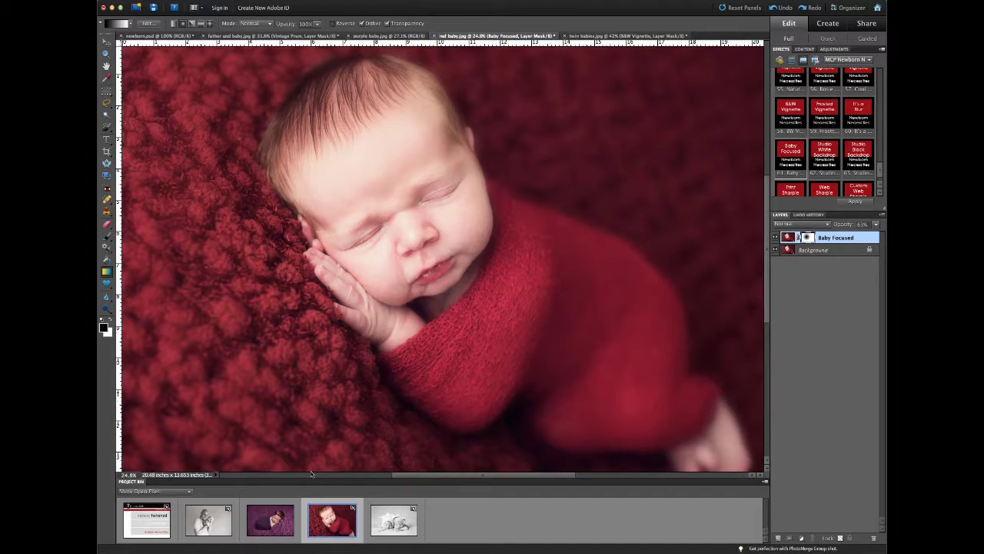
# Step: Switch to the purple baby photo and run the Pick Me Up Crisp Color action on it
pyautogui.click(267, 529)
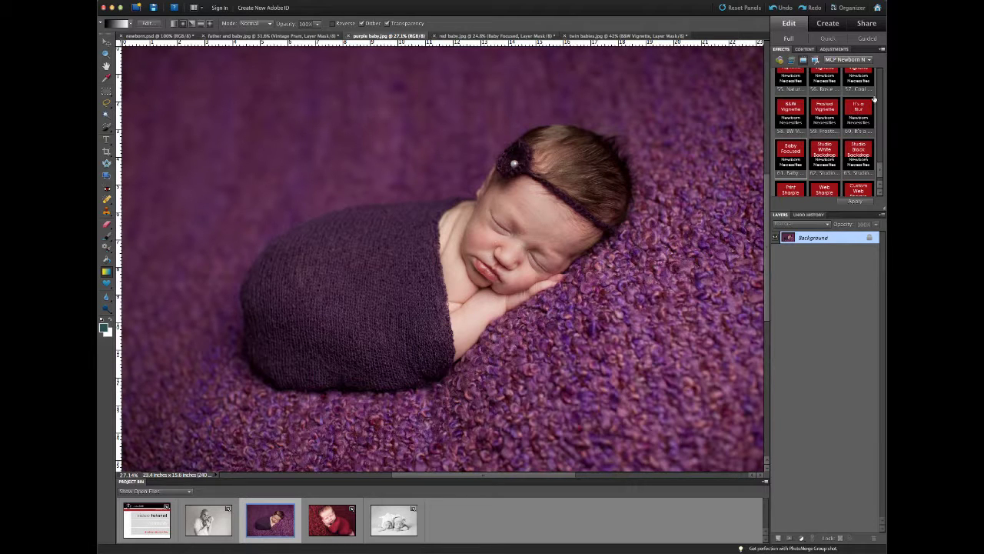
pyautogui.scroll(10, 880, 91)
pyautogui.scroll(5, 880, 91)
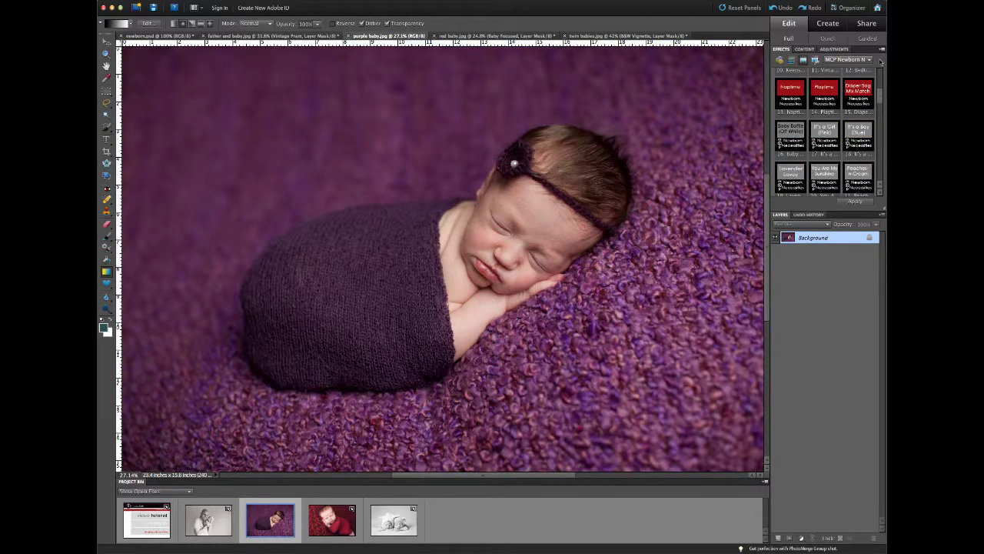
pyautogui.scroll(2, 883, 87)
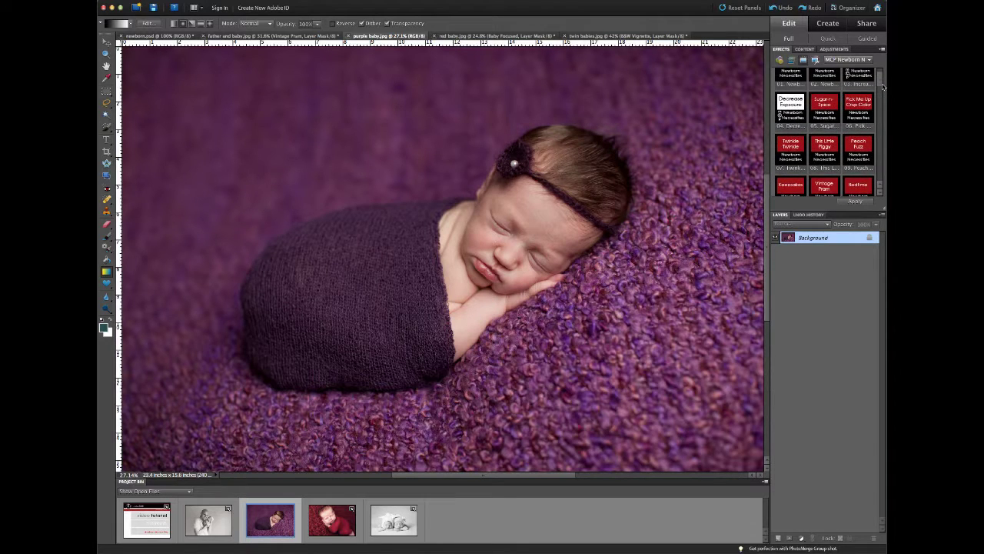
pyautogui.doubleClick(864, 123)
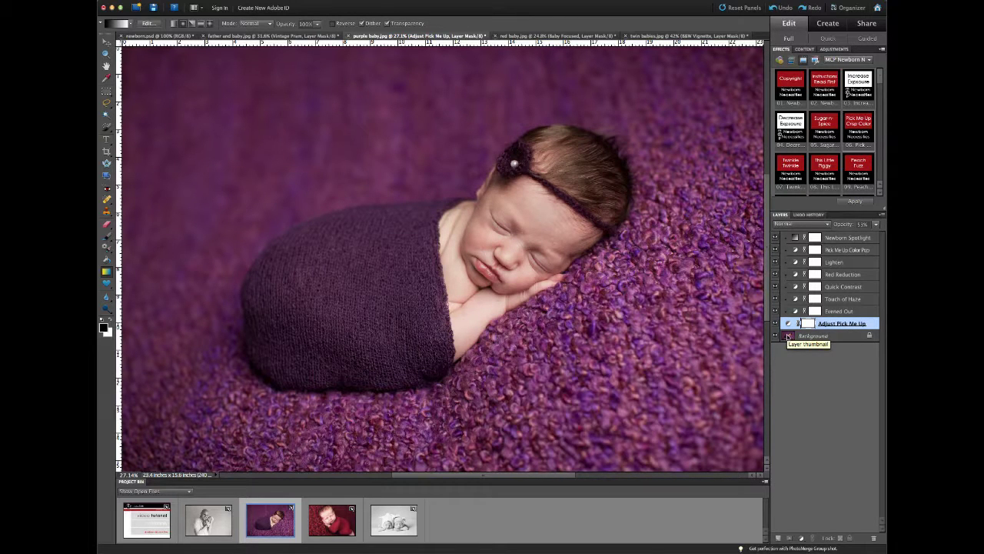
# Step: Run the Lavender Lovey action to add its color tint over the purple baby photo
pyautogui.scroll(-3, 817, 182)
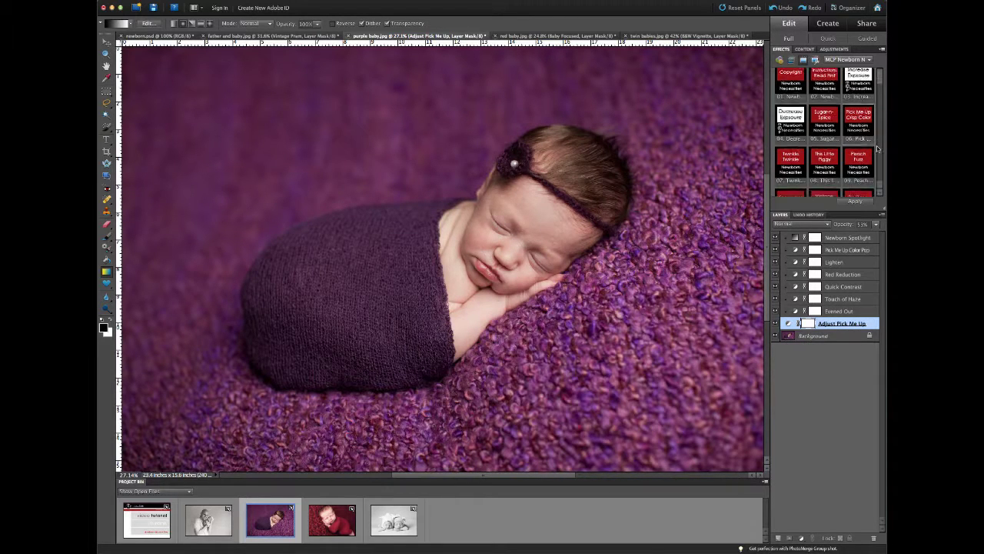
pyautogui.scroll(-5, 817, 181)
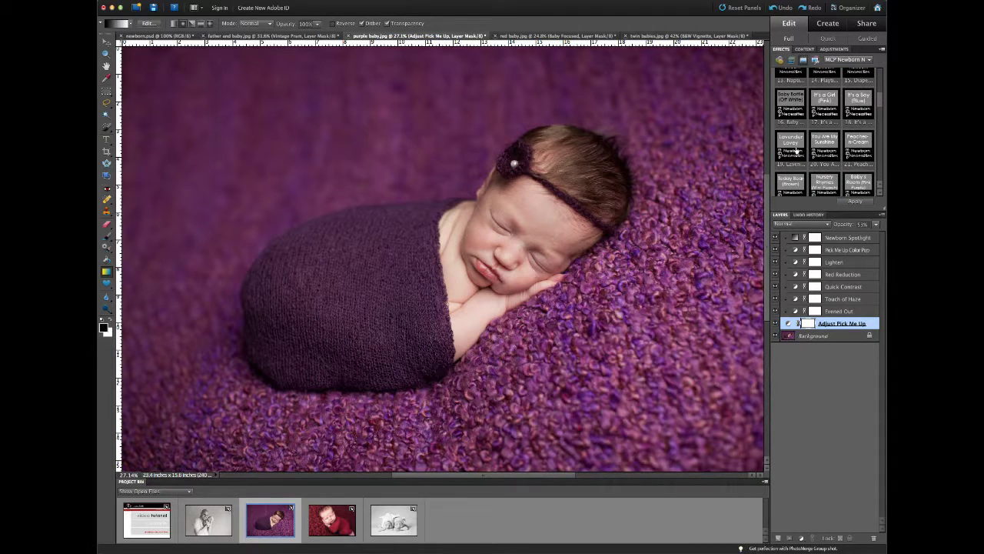
pyautogui.doubleClick(797, 151)
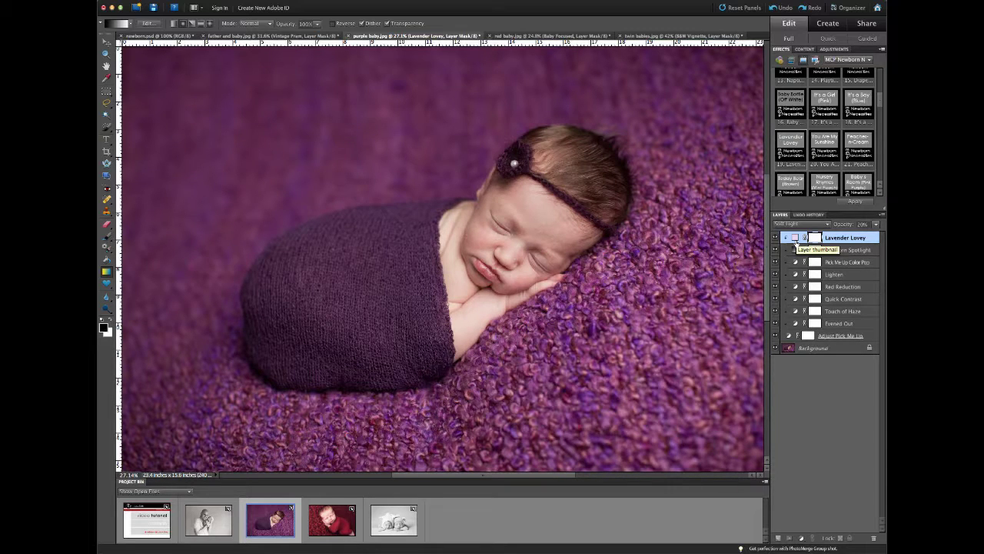
# Step: Run the Paint on Formula skin color action and accept its masking instructions
pyautogui.scroll(-3, 839, 180)
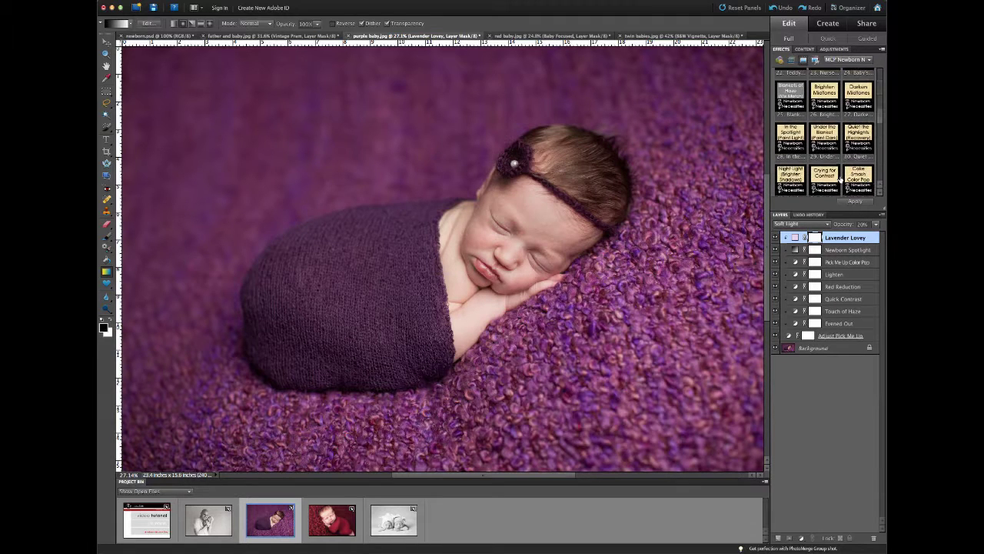
pyautogui.scroll(-3, 839, 180)
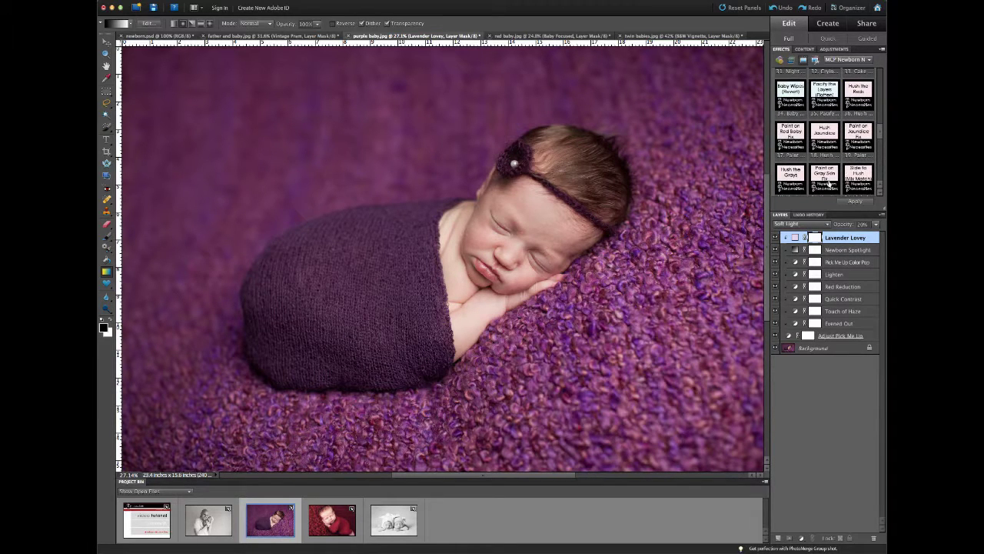
pyautogui.scroll(-2, 834, 177)
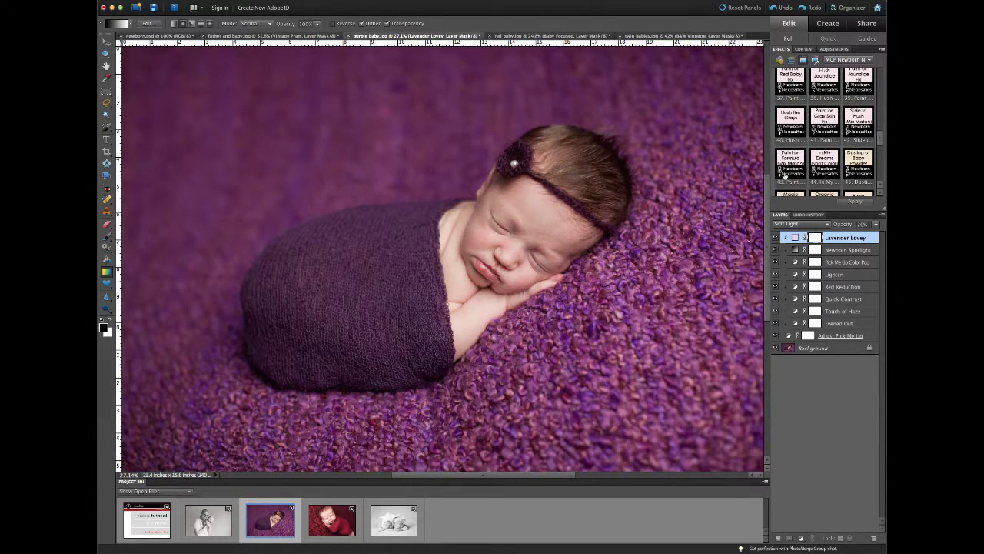
pyautogui.doubleClick(790, 166)
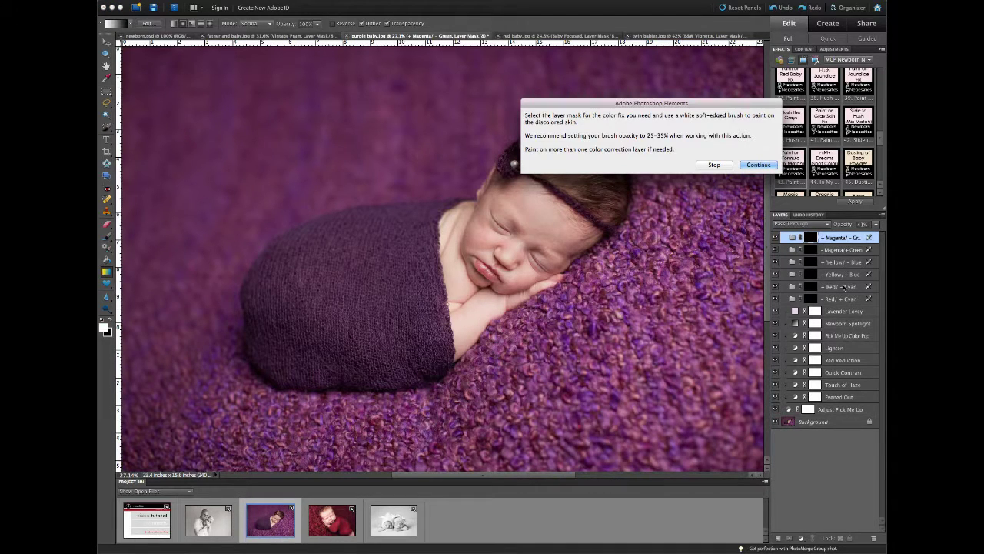
pyautogui.press('Return')
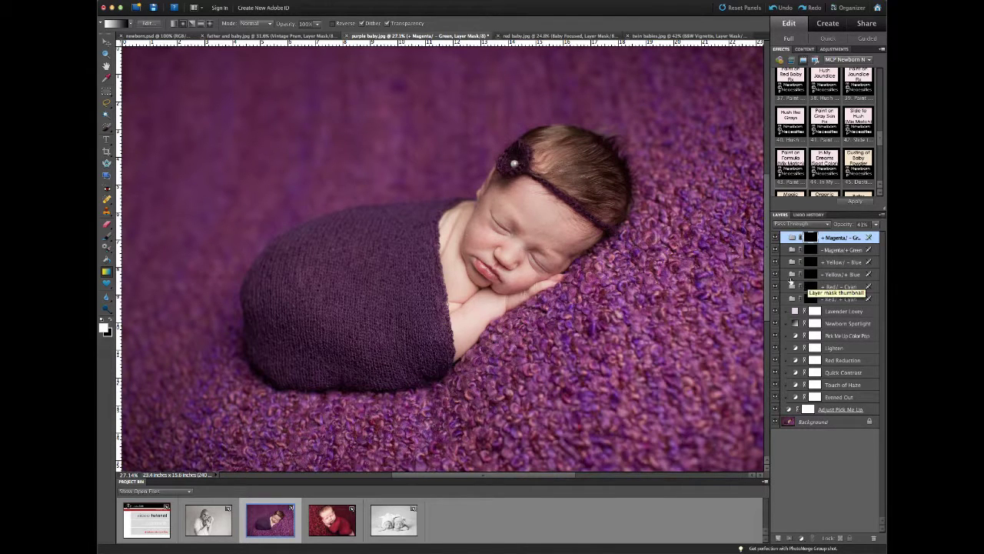
# Step: Paint the + Yellow/ - Blue mask over the baby's face with the Brush tool enlarged to 500 px
pyautogui.click(105, 236)
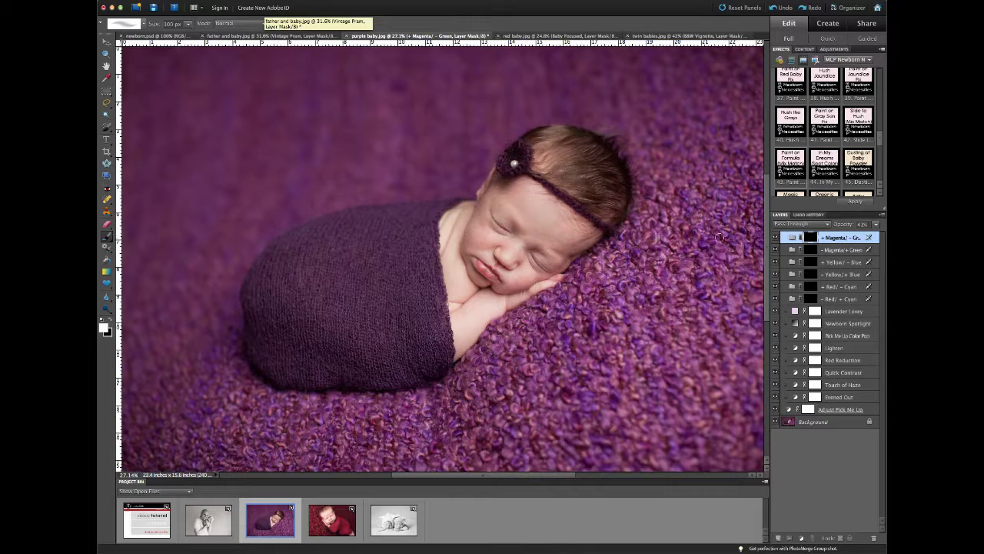
pyautogui.click(819, 252)
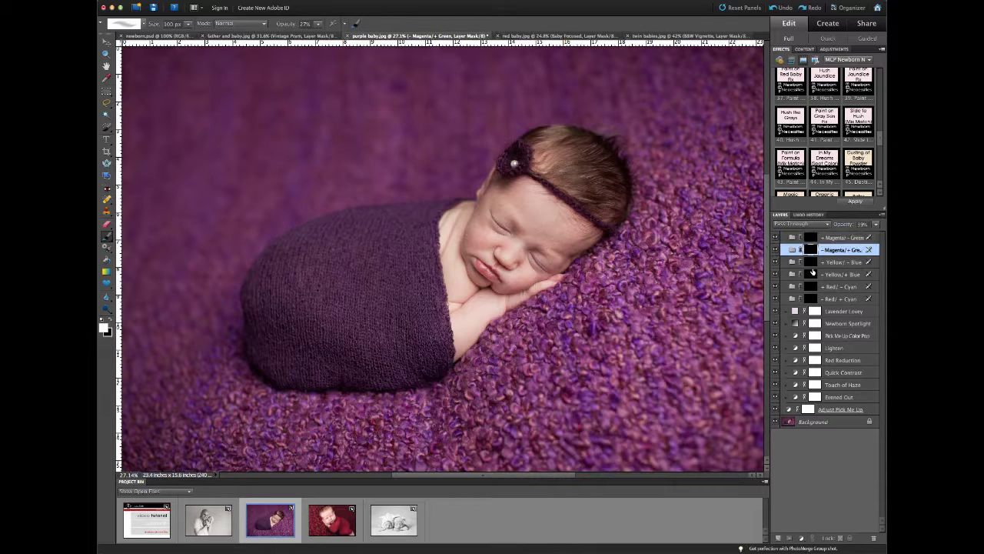
pyautogui.click(813, 263)
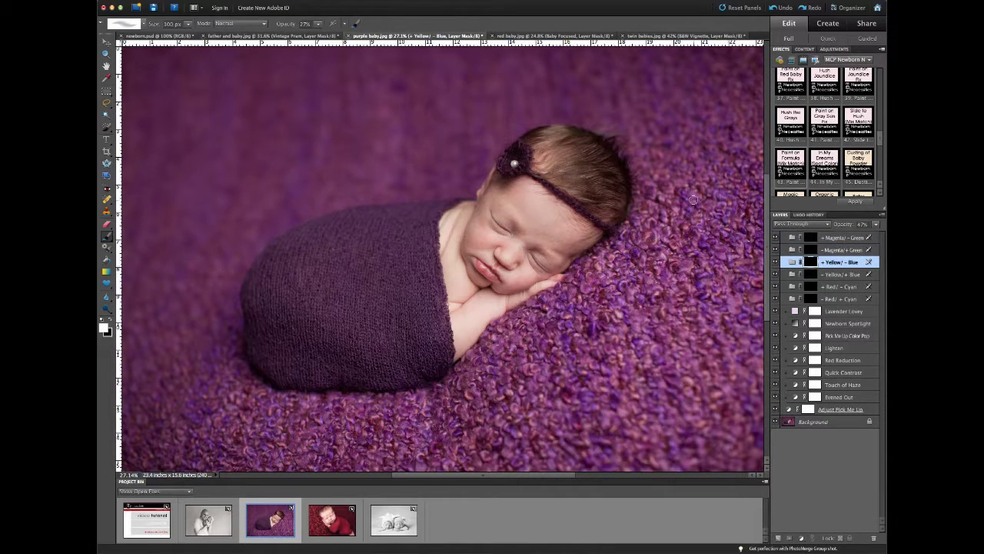
pyautogui.press(']')
pyautogui.press(']')
pyautogui.press(']')
pyautogui.press(']')
pyautogui.press(']')
pyautogui.press(']')
pyautogui.press(']')
pyautogui.press(']')
pyautogui.moveTo(496, 227)
pyautogui.mouseDown()
pyautogui.moveTo(461, 242)
pyautogui.moveTo(468, 308)
pyautogui.moveTo(481, 287)
pyautogui.moveTo(518, 273)
pyautogui.moveTo(486, 270)
pyautogui.moveTo(467, 252)
pyautogui.moveTo(496, 199)
pyautogui.moveTo(537, 207)
pyautogui.moveTo(562, 233)
pyautogui.moveTo(546, 261)
pyautogui.moveTo(505, 286)
pyautogui.mouseUp()
# Step: Paint the + Red/ - Cyan mask around the baby's mouth and chin and compare the edit with the original background
pyautogui.click(809, 288)
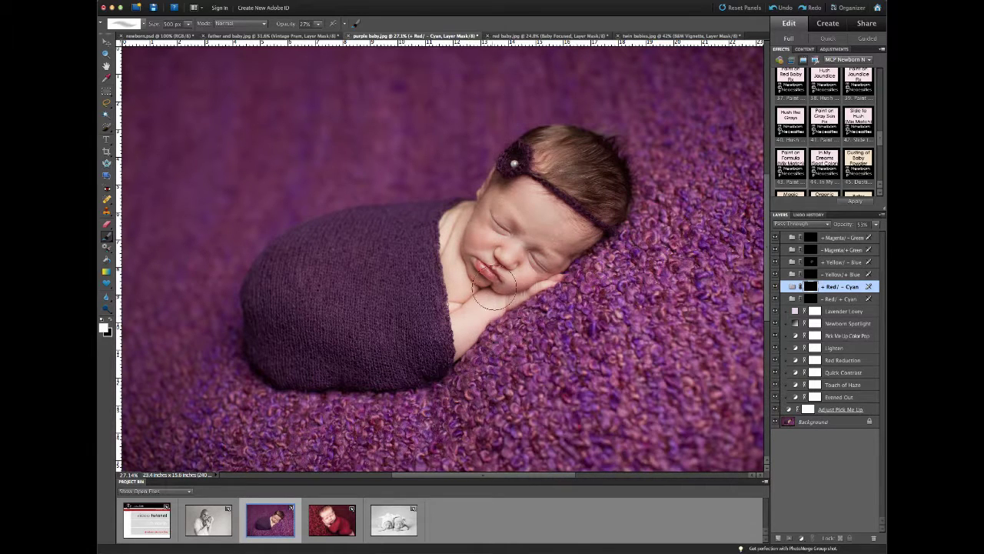
pyautogui.moveTo(492, 291)
pyautogui.mouseDown()
pyautogui.moveTo(521, 271)
pyautogui.moveTo(492, 255)
pyautogui.mouseUp()
pyautogui.keyDown('alt'); pyautogui.click(774, 422); pyautogui.keyUp('alt')
pyautogui.keyDown('alt'); pyautogui.click(775, 422); pyautogui.keyUp('alt')
pyautogui.click(839, 263)
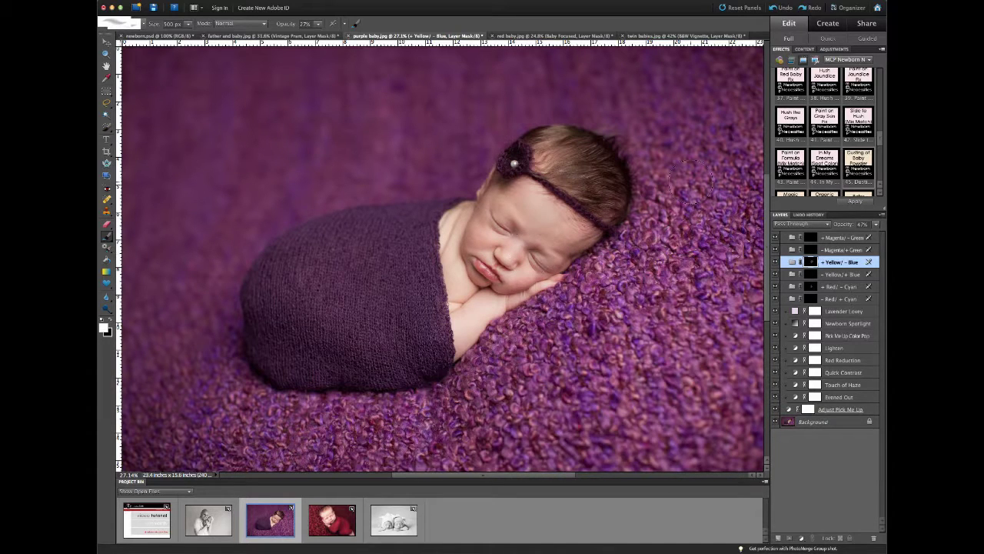
# Step: Run the Dusting of Baby Powder action, invert its mask, and paint it over the baby's face at 68% brush opacity
pyautogui.doubleClick(852, 160)
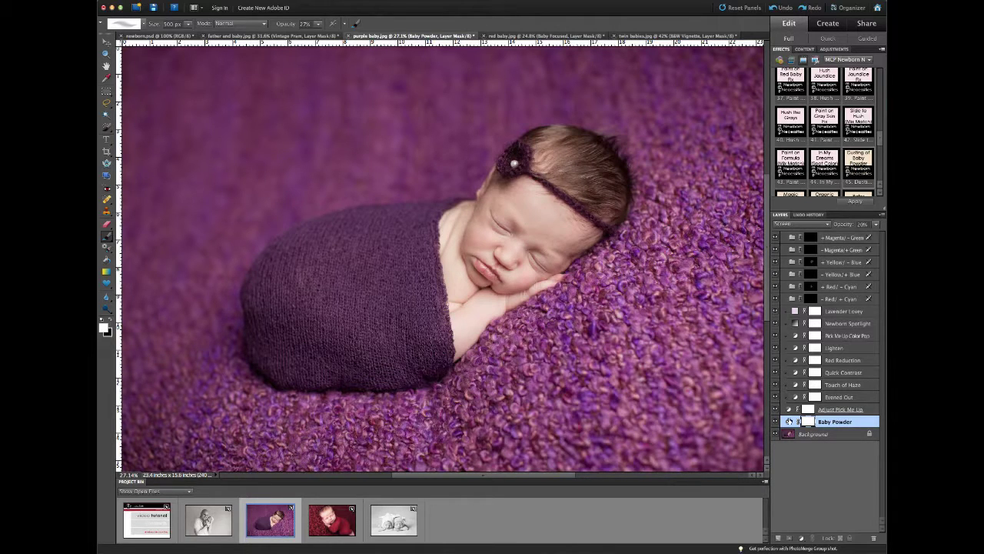
pyautogui.hotkey('ctrl', 'i')
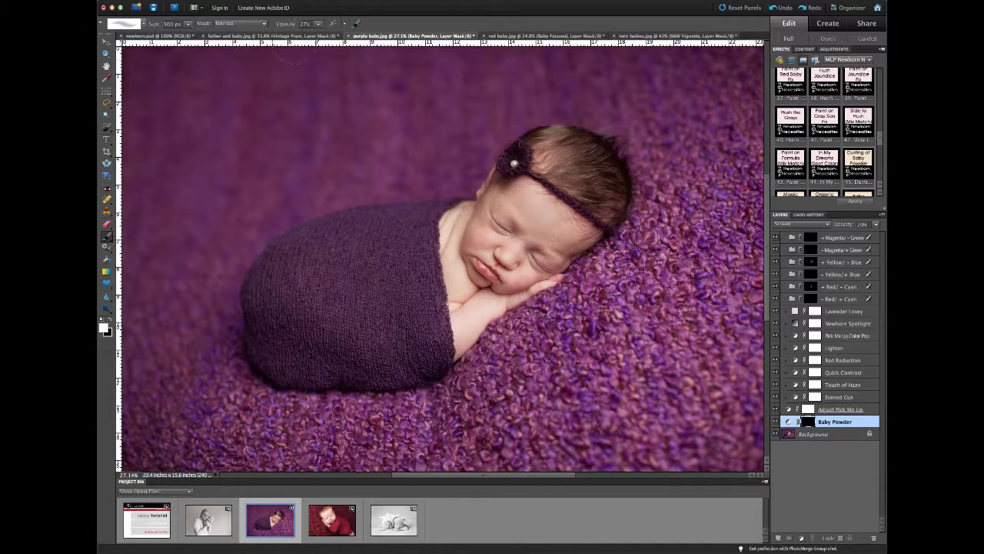
pyautogui.click(317, 24)
pyautogui.moveTo(323, 36); pyautogui.dragTo(335, 35)
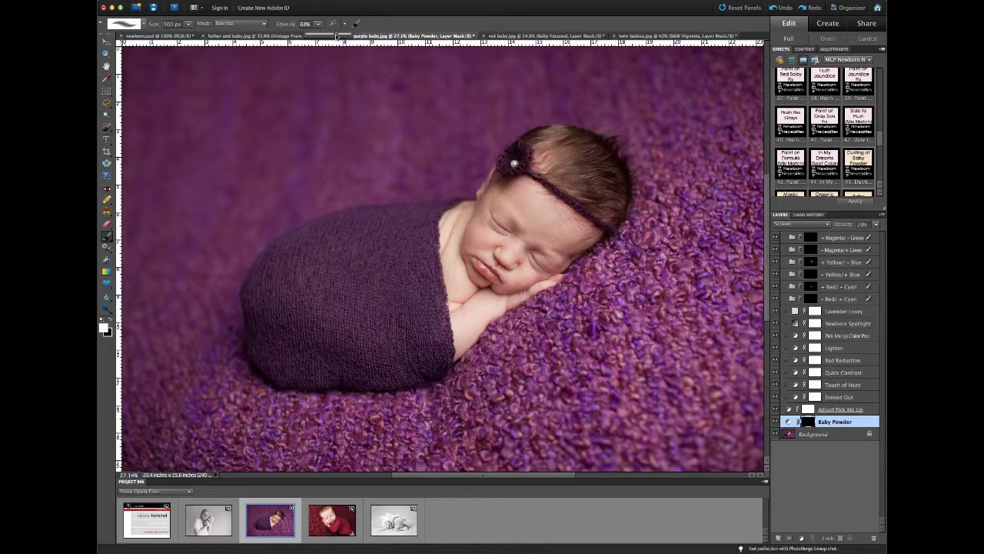
pyautogui.click(534, 220)
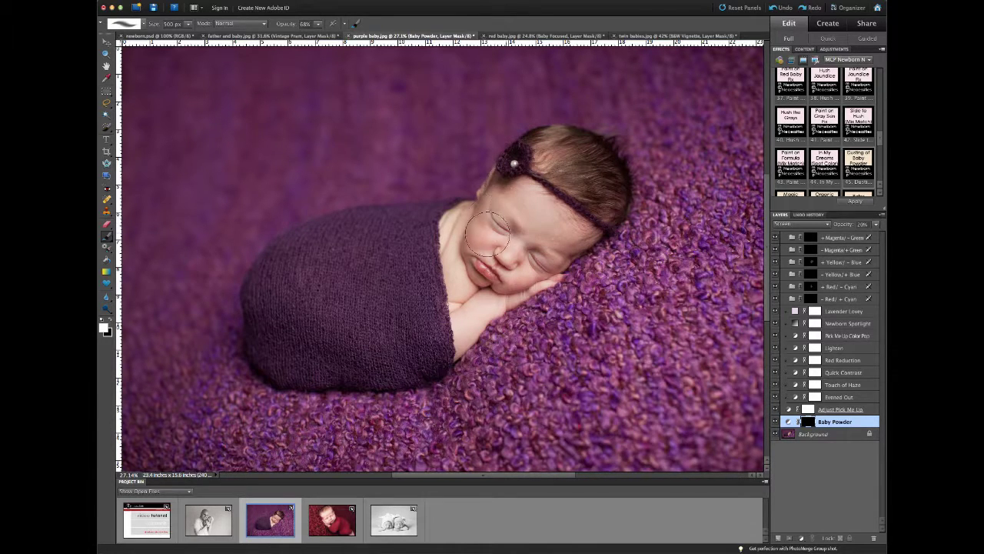
pyautogui.moveTo(487, 233)
pyautogui.mouseDown()
pyautogui.moveTo(460, 250)
pyautogui.moveTo(469, 301)
pyautogui.moveTo(507, 288)
pyautogui.moveTo(522, 269)
pyautogui.moveTo(497, 239)
pyautogui.moveTo(514, 209)
pyautogui.moveTo(559, 220)
pyautogui.moveTo(544, 265)
pyautogui.moveTo(532, 246)
pyautogui.moveTo(551, 162)
pyautogui.moveTo(603, 184)
pyautogui.mouseUp()
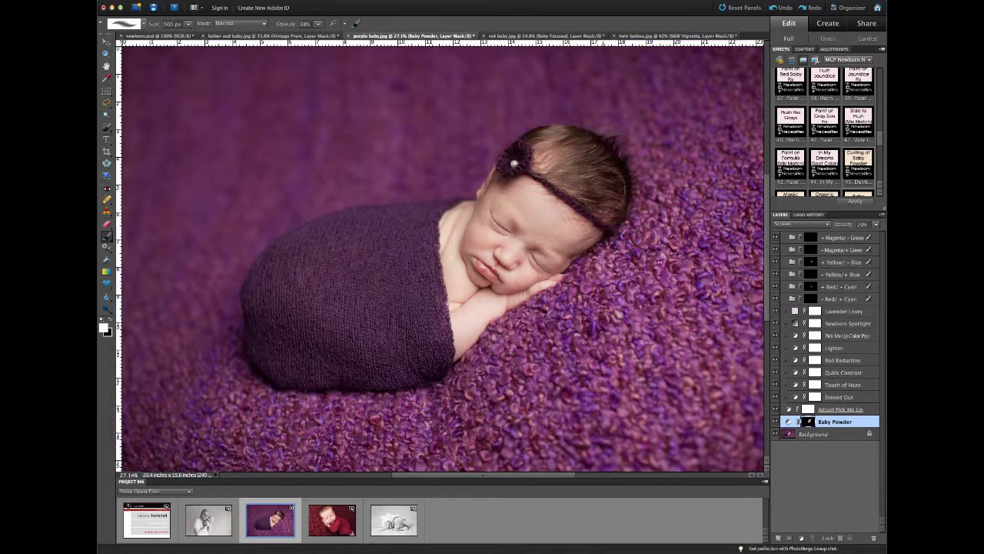
# Step: Paint the - Red/ + Cyan mask over the baby's hair at 33% brush opacity, undoing the first stroke and reducing the brush to 200 px
pyautogui.click(808, 301)
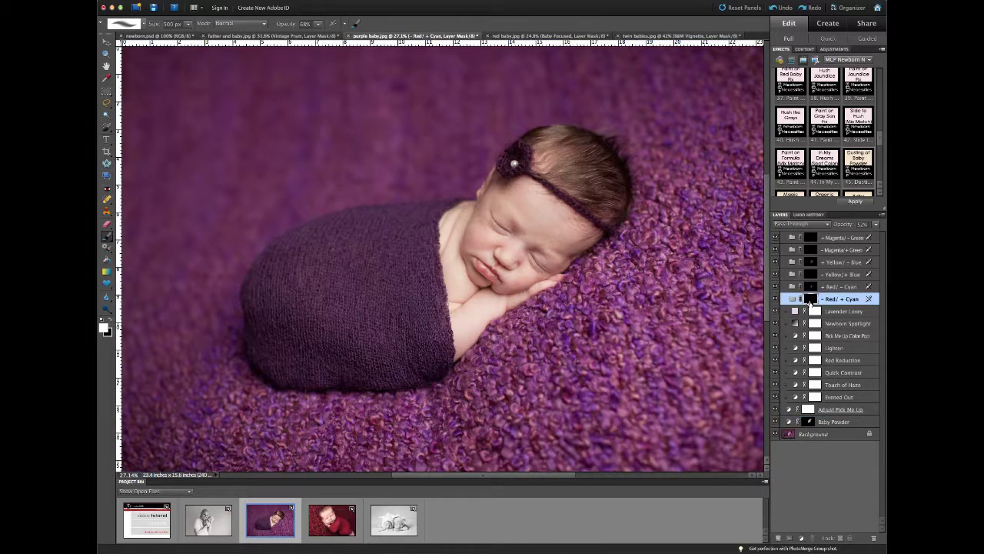
pyautogui.click(316, 25)
pyautogui.moveTo(299, 37); pyautogui.dragTo(288, 38)
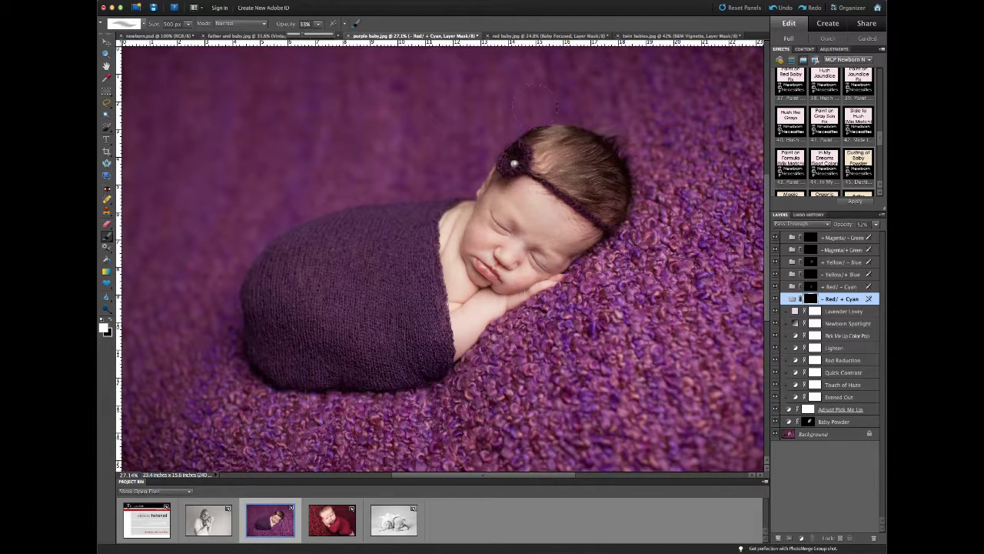
pyautogui.moveTo(560, 147)
pyautogui.mouseDown()
pyautogui.moveTo(609, 176)
pyautogui.moveTo(597, 188)
pyautogui.moveTo(577, 158)
pyautogui.mouseUp()
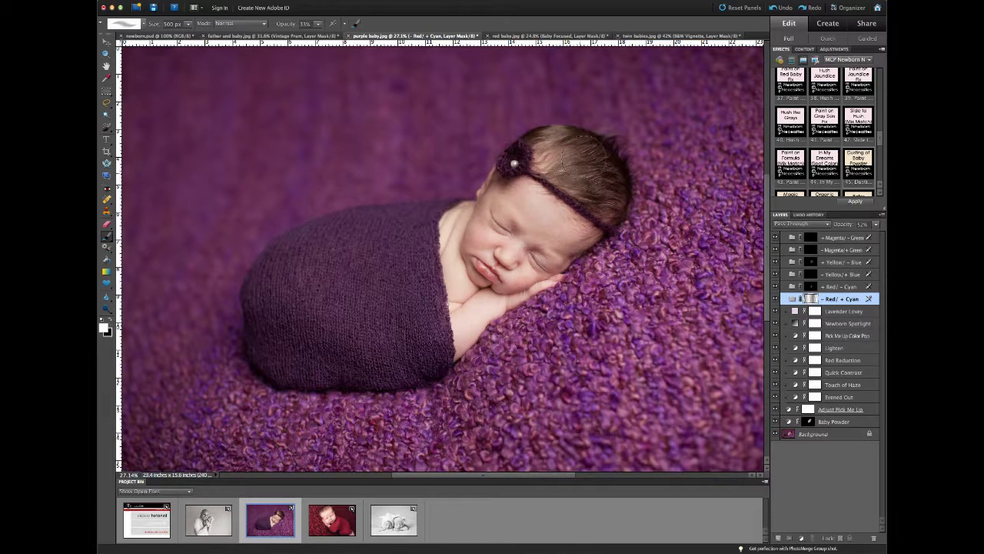
pyautogui.hotkey('ctrl', 'z')
pyautogui.press('[')
pyautogui.press('[')
pyautogui.press('[')
pyautogui.press('[')
# Step: Try the Baby Lotion action by painting its mask over the baby's face, and delete the Baby Lotion layer
pyautogui.scroll(-3, 803, 132)
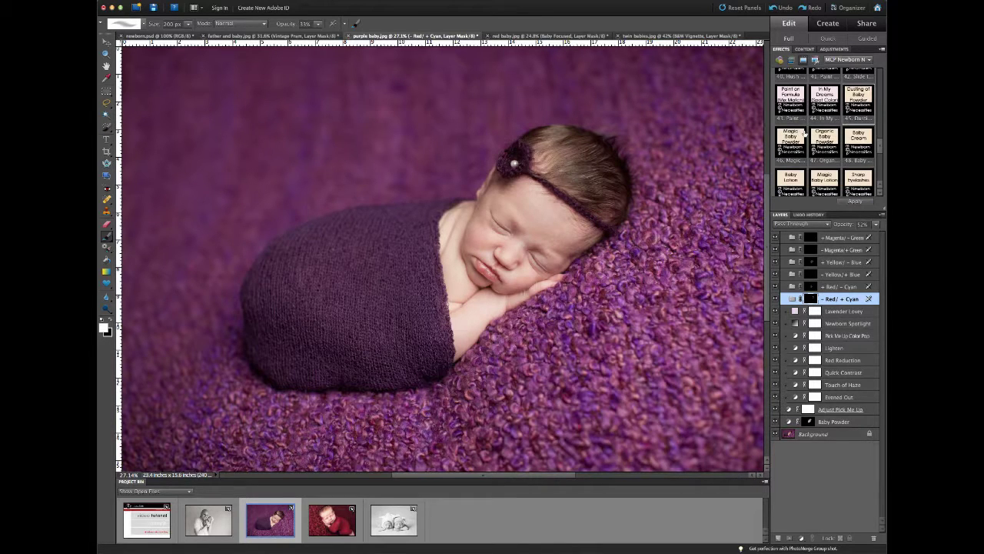
pyautogui.doubleClick(792, 182)
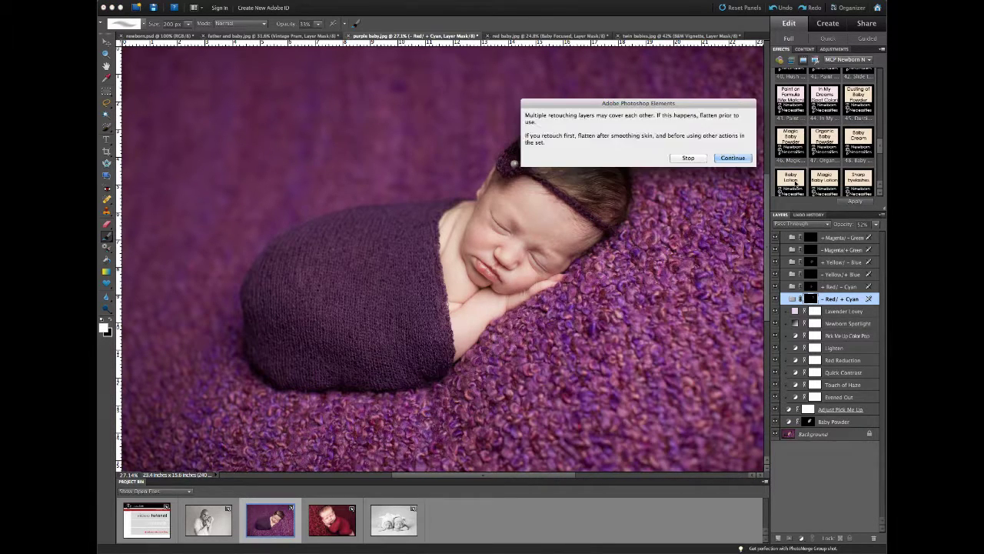
pyautogui.press('Return')
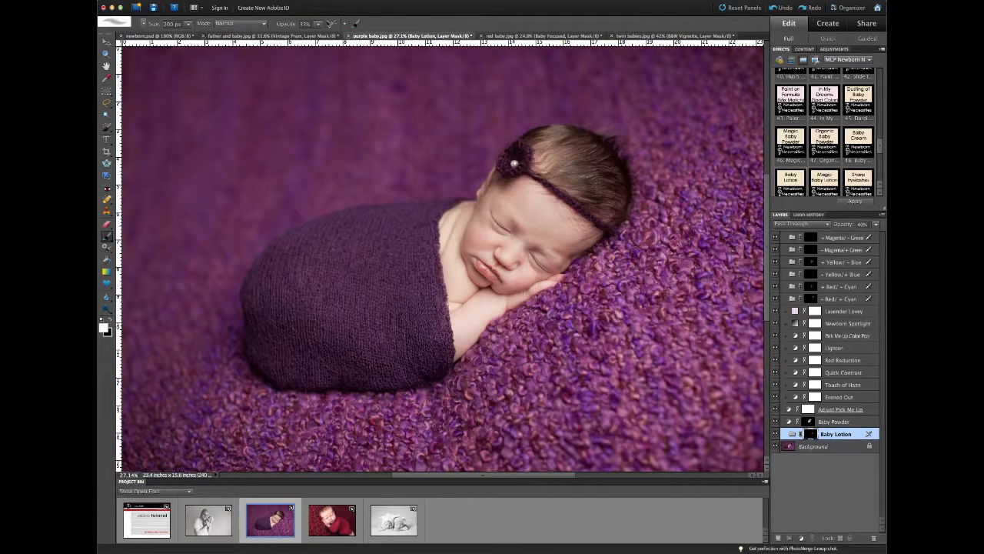
pyautogui.click(318, 24)
pyautogui.moveTo(319, 34); pyautogui.dragTo(330, 36)
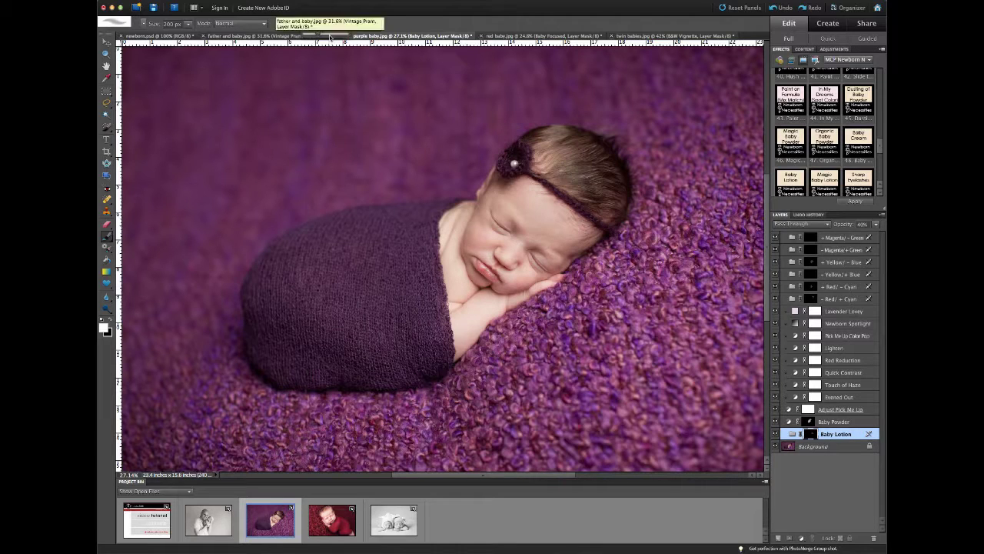
pyautogui.click(551, 231)
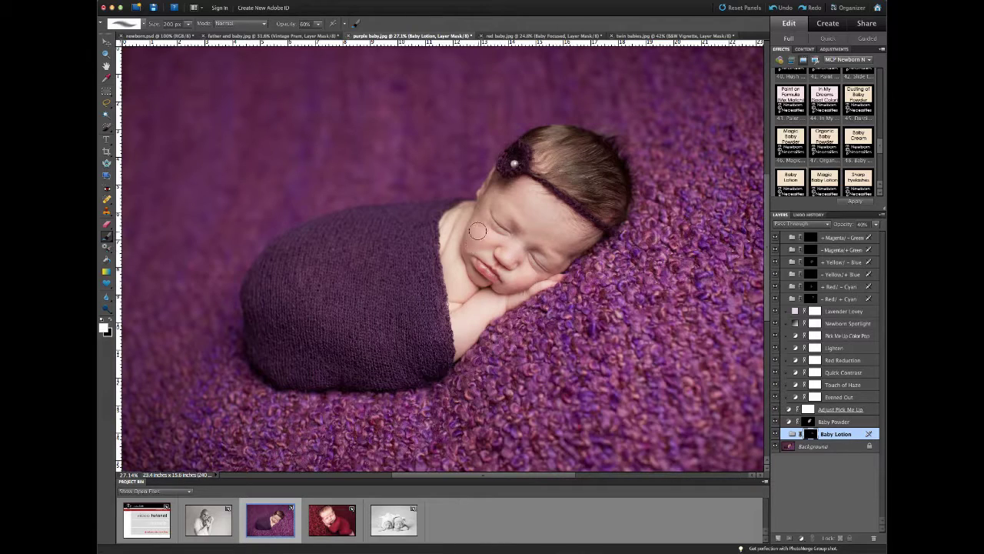
pyautogui.moveTo(465, 242)
pyautogui.mouseDown()
pyautogui.moveTo(481, 217)
pyautogui.moveTo(541, 227)
pyautogui.moveTo(550, 240)
pyautogui.mouseUp()
pyautogui.click(872, 537)
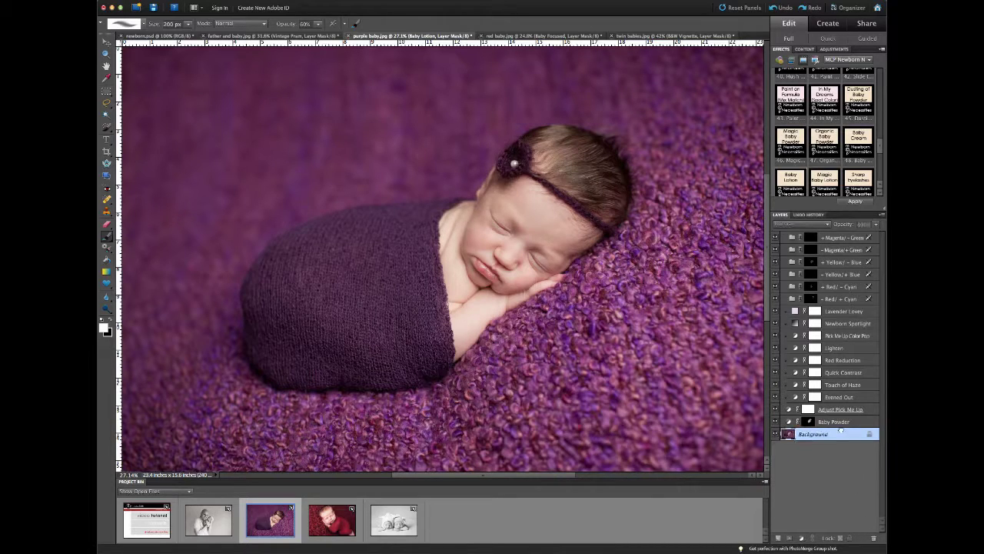
# Step: Run the Magic Baby Lotion action and add sample points across the baby's face in Replace Color to select the skin
pyautogui.doubleClick(823, 177)
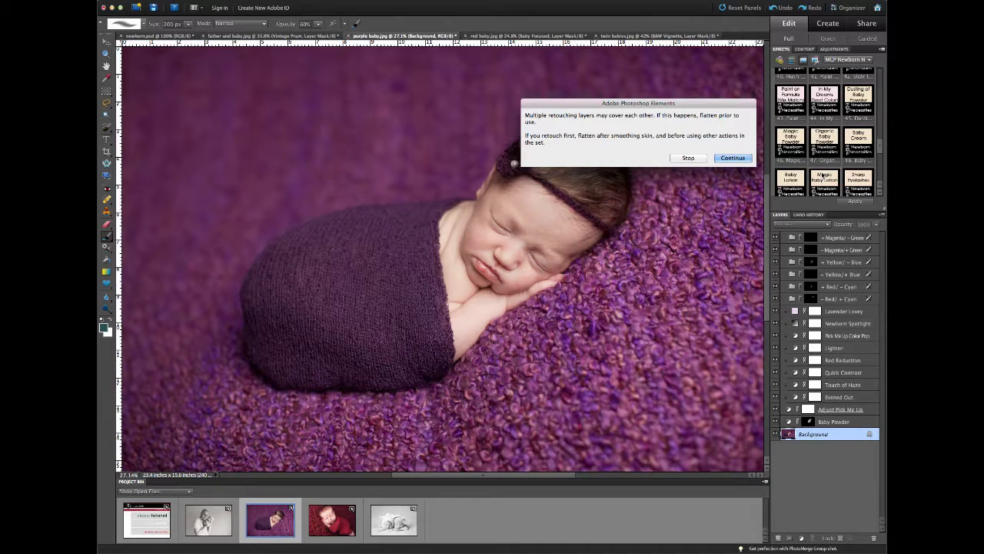
pyautogui.press('Return')
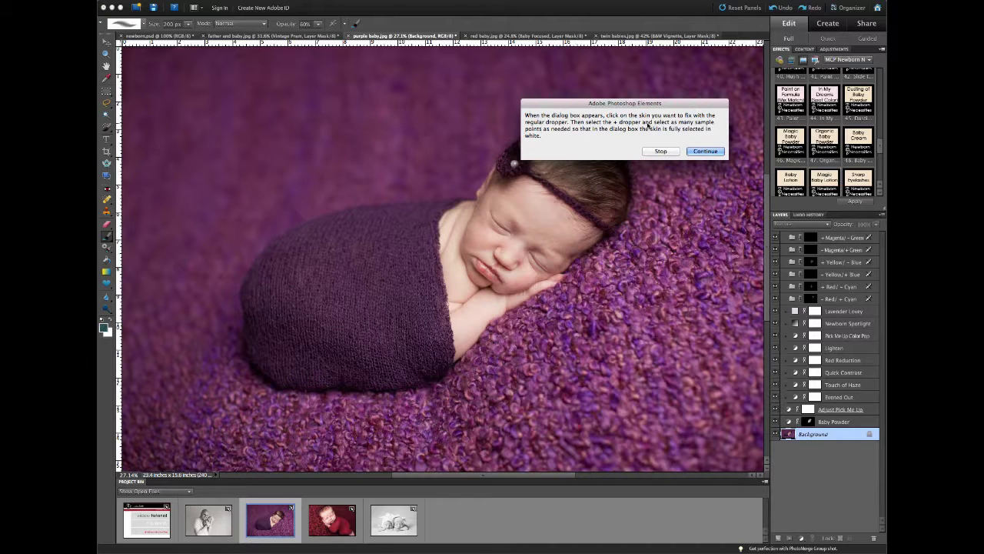
pyautogui.press('Return')
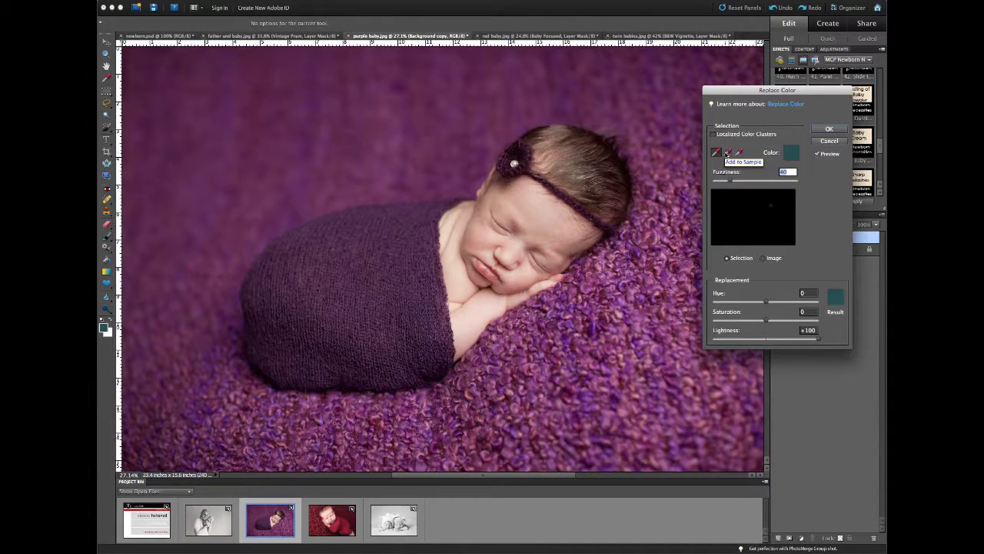
pyautogui.click(727, 155)
pyautogui.click(727, 156)
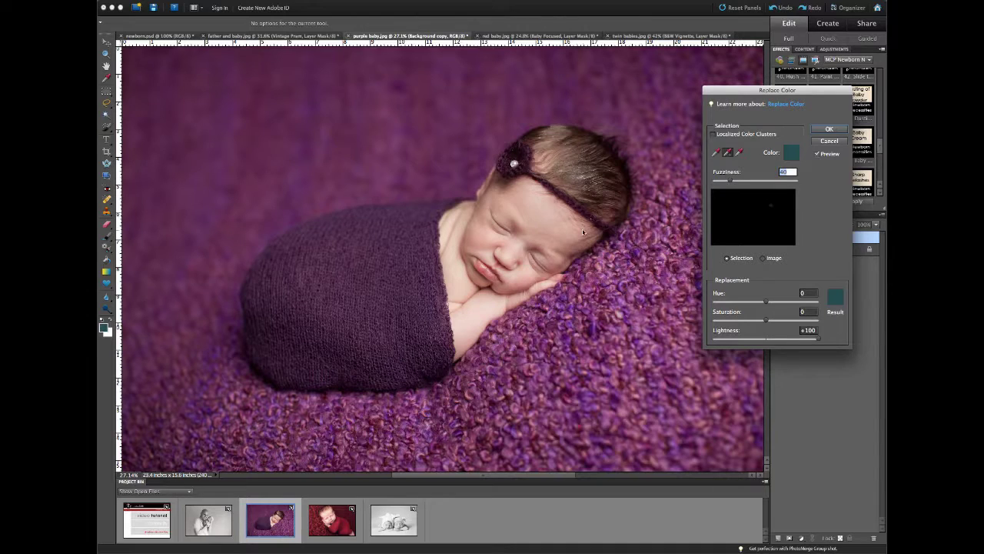
pyautogui.click(550, 233)
pyautogui.click(506, 256)
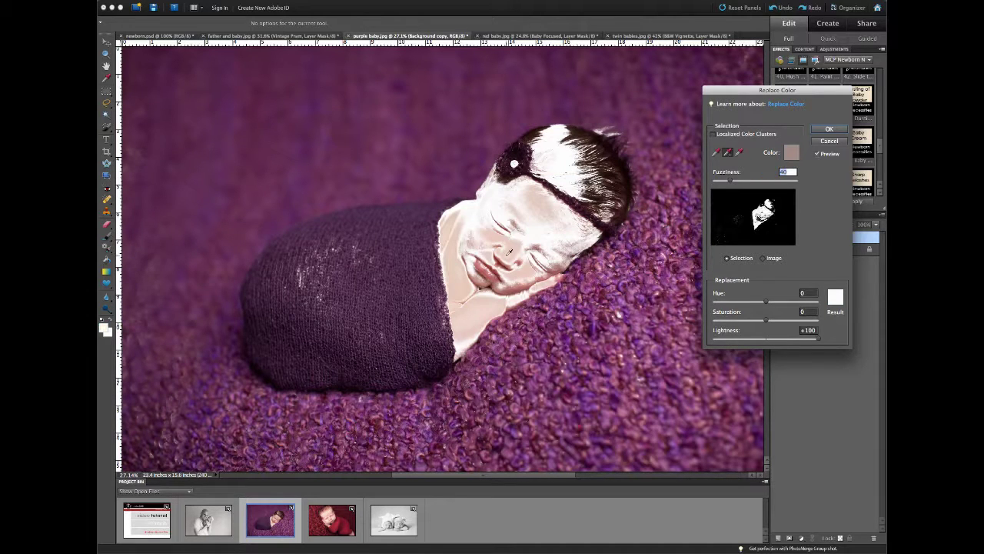
pyautogui.click(508, 285)
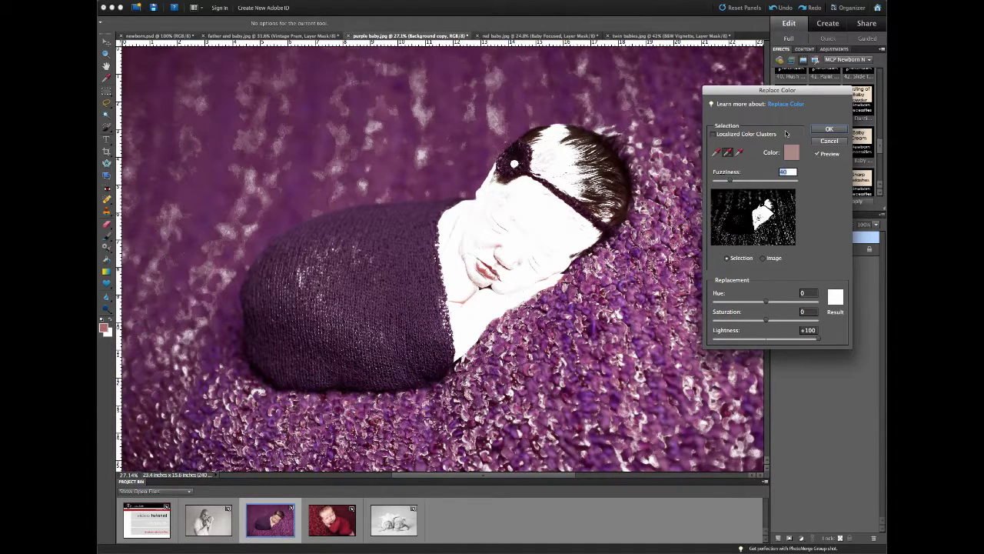
pyautogui.click(815, 129)
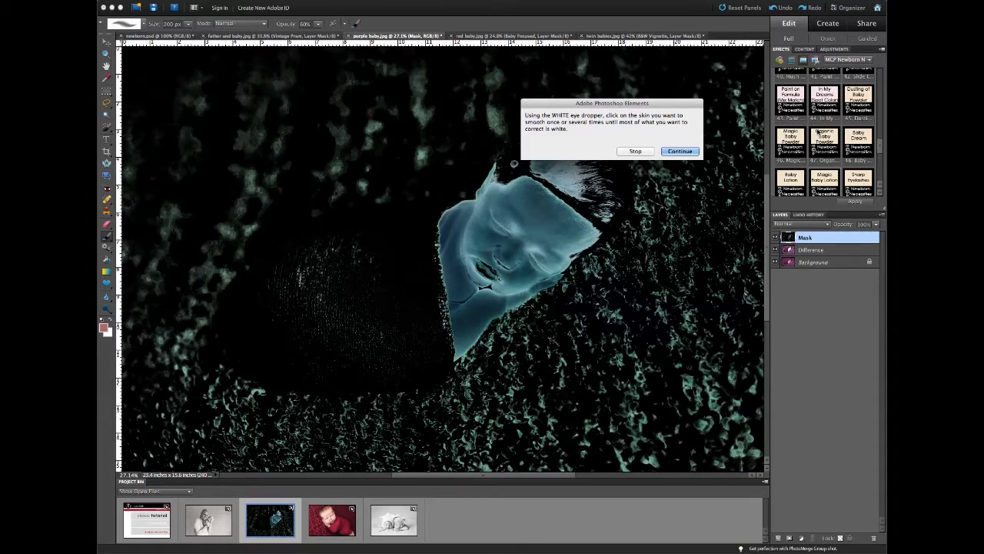
# Step: Turn the baby's skin white in the mask with the Levels white eyedropper and finish the Magic Baby Lotion action
pyautogui.click(666, 152)
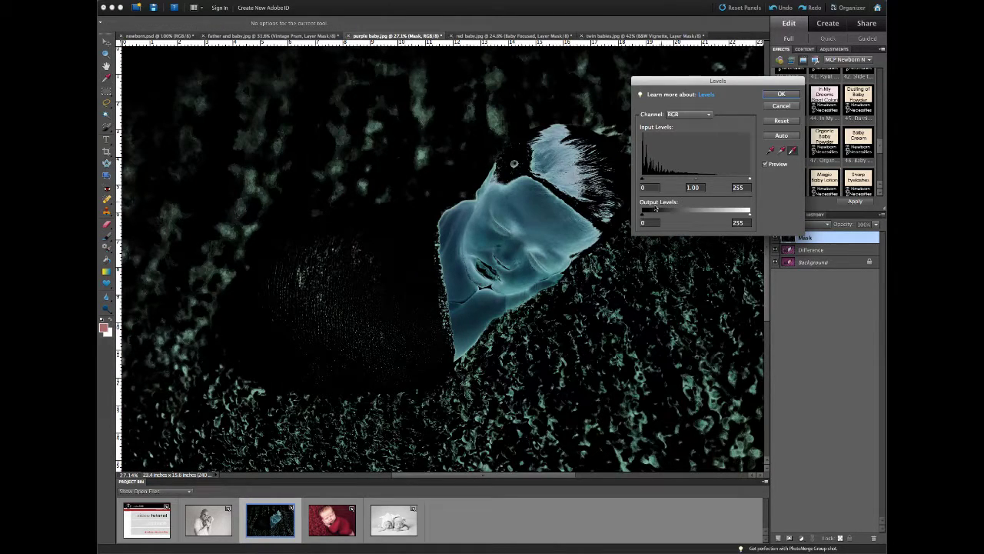
pyautogui.click(531, 229)
pyautogui.click(514, 240)
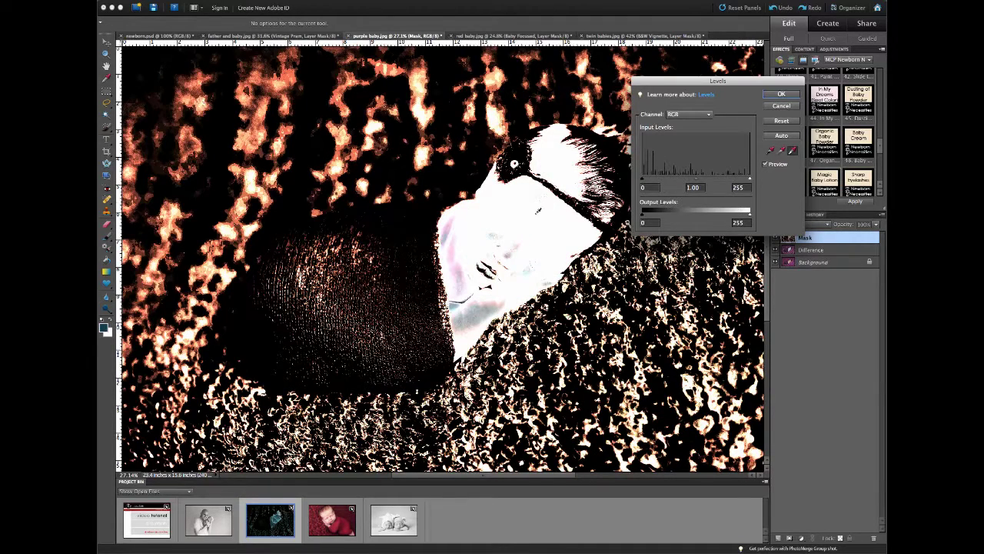
pyautogui.click(782, 94)
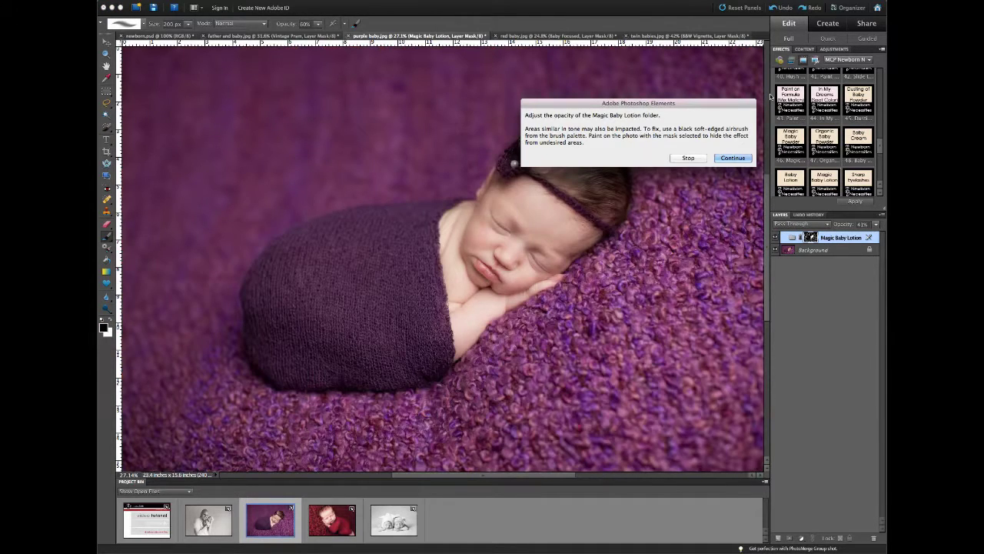
pyautogui.press('Return')
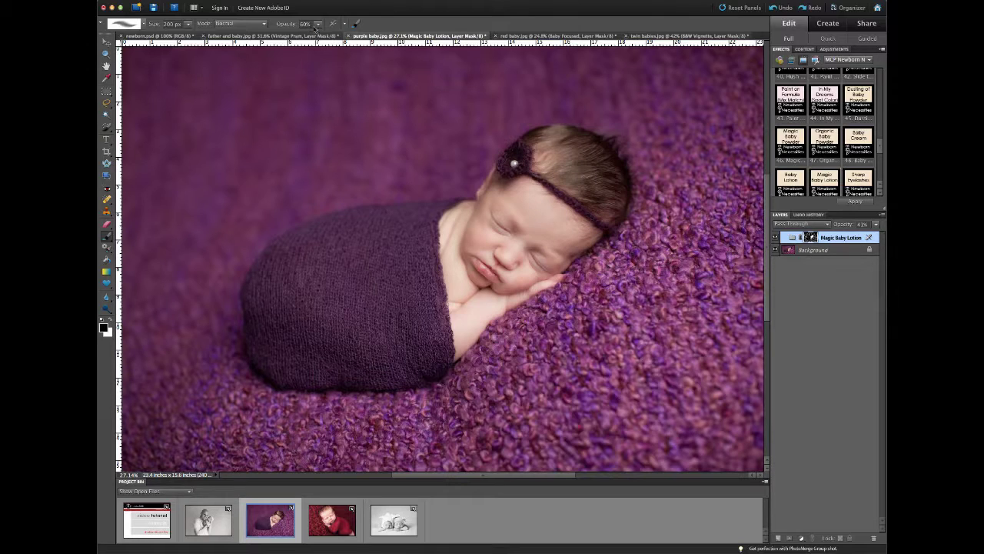
# Step: Mask Magic Baby Lotion off the purple background with a large black brush at 100% opacity and compare the effect on and off
pyautogui.click(316, 25)
pyautogui.moveTo(317, 35); pyautogui.dragTo(413, 40)
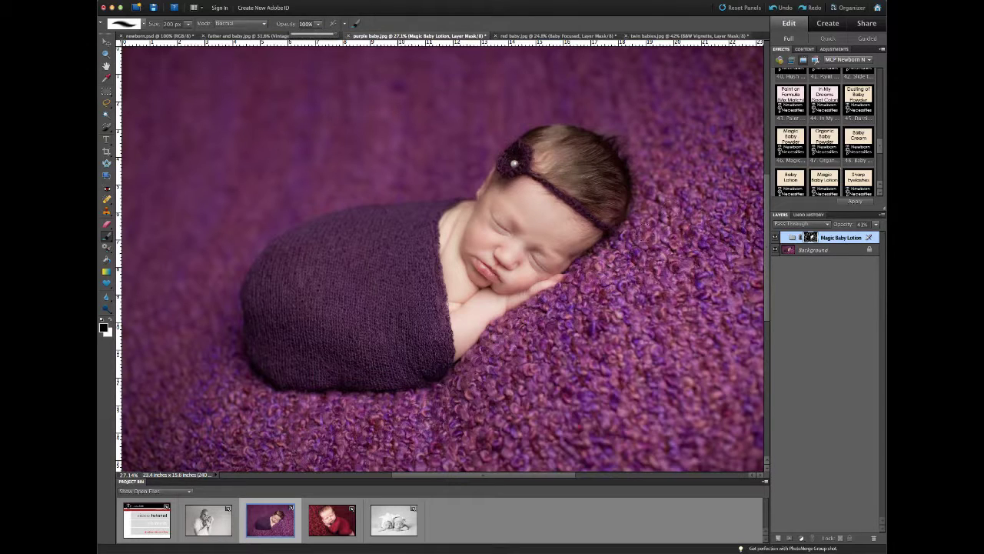
pyautogui.press('[')
pyautogui.press('[')
pyautogui.press('[')
pyautogui.press('[')
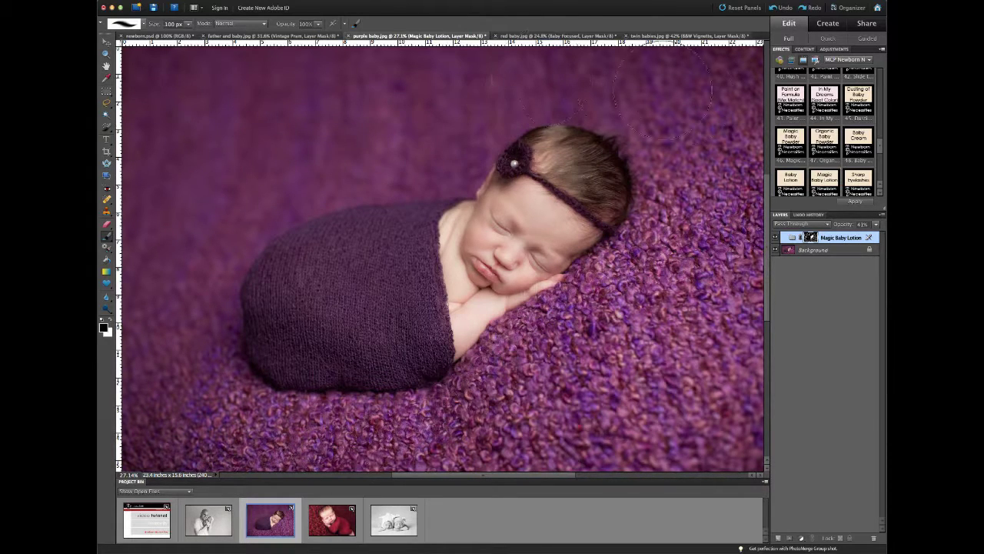
pyautogui.click(719, 241)
pyautogui.hotkey('ctrl', 'i')
pyautogui.click(775, 238)
pyautogui.click(772, 243)
# Step: Run the Sharp Eyelashes action and paint its mask along both closed eyes with a 175 px white brush at 64% opacity
pyautogui.doubleClick(857, 181)
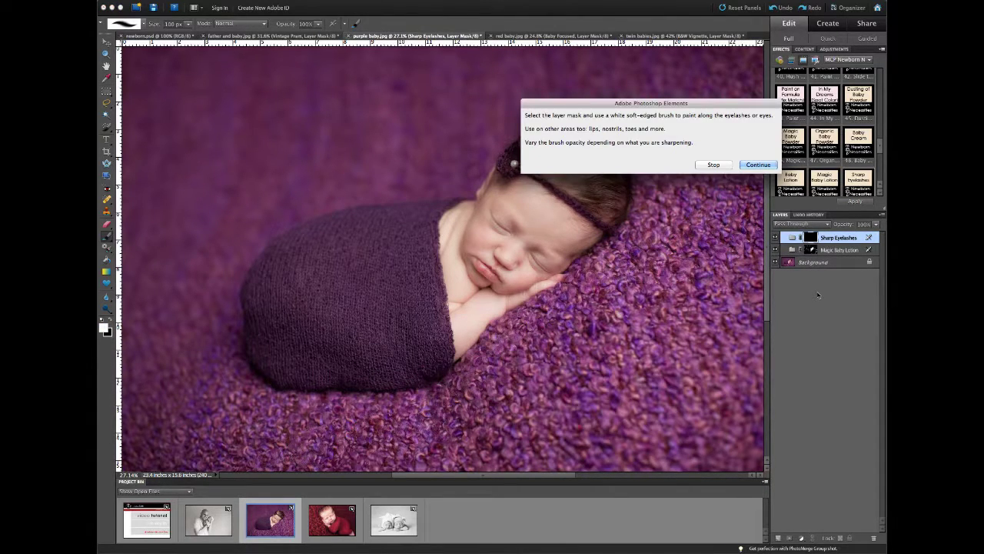
pyautogui.press('Return')
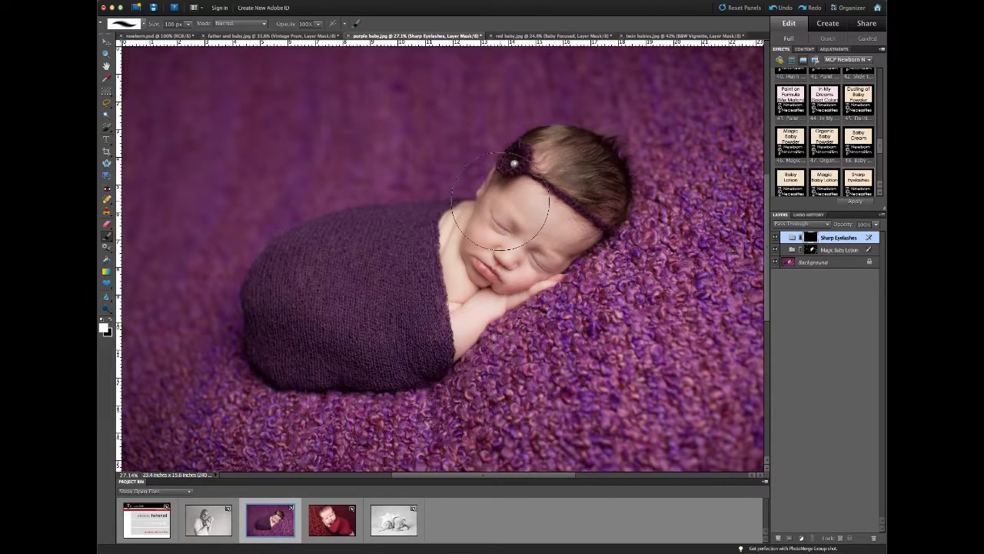
pyautogui.click(317, 24)
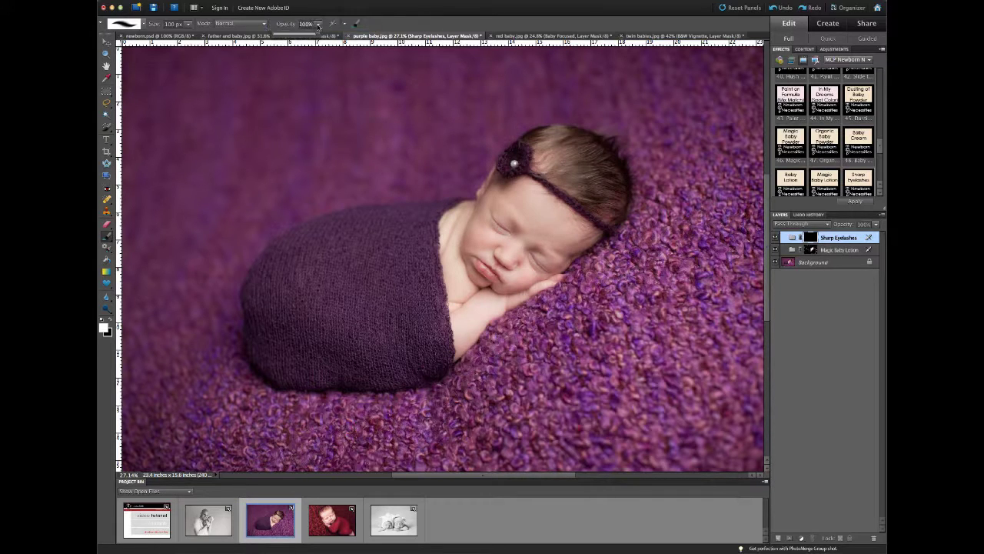
pyautogui.click(304, 35)
pyautogui.press(']')
pyautogui.press(']')
pyautogui.press(']')
pyautogui.press(']')
pyautogui.press(']')
pyautogui.press(']')
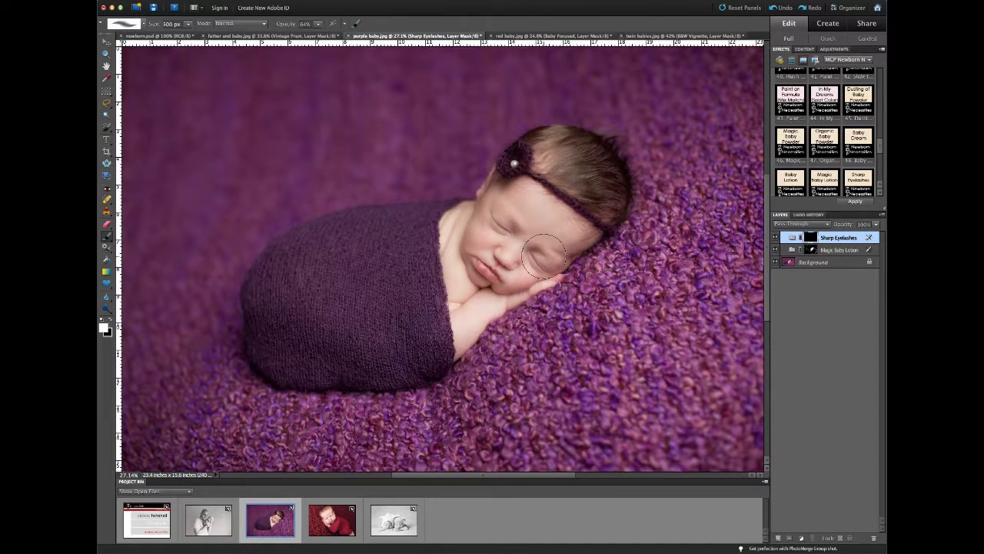
pyautogui.press('[')
pyautogui.press('[')
pyautogui.press('[')
pyautogui.moveTo(499, 223); pyautogui.dragTo(492, 218)
pyautogui.moveTo(544, 261); pyautogui.dragTo(552, 282)
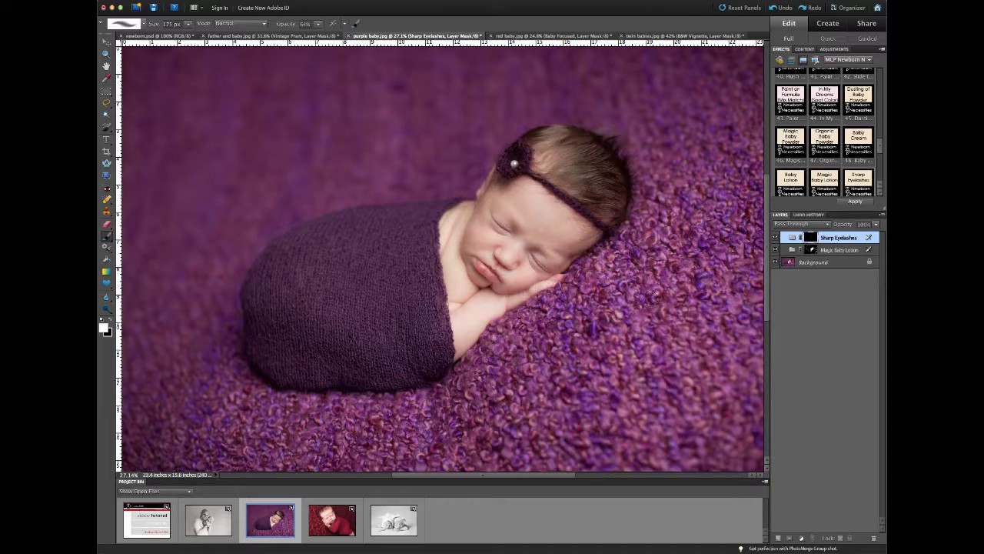